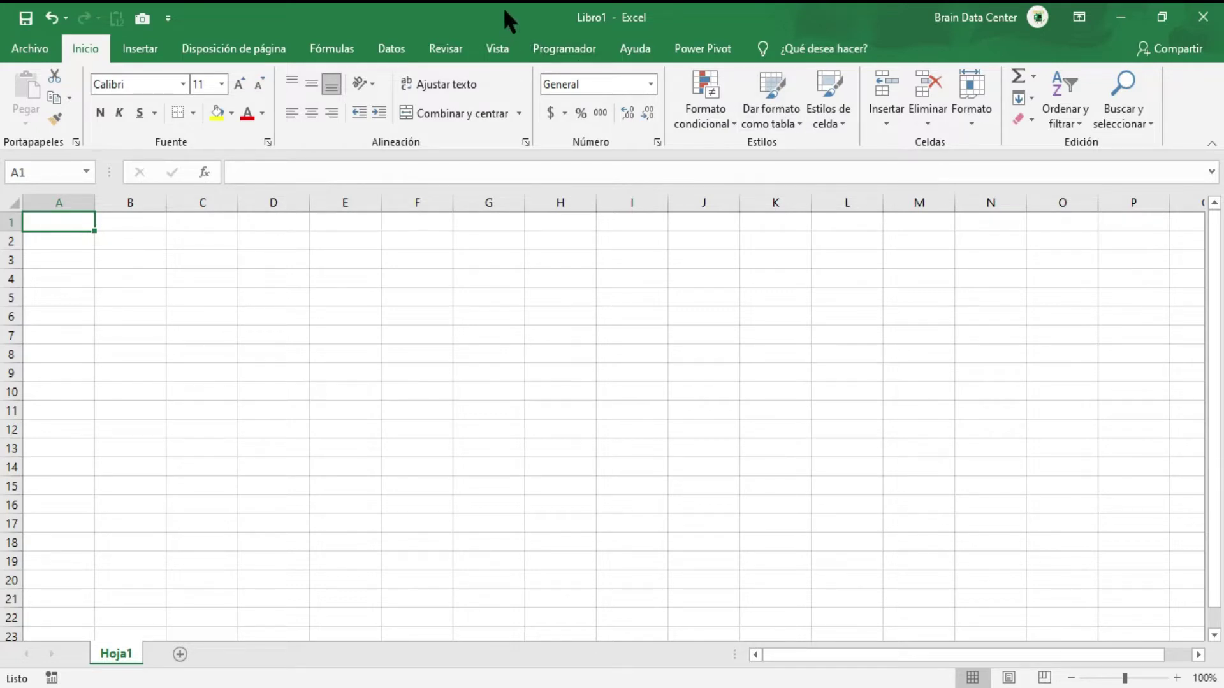
Step: Pick the Financial Sample workbook from Datos > Obtener datos > Desde un libro
left_click(404, 51)
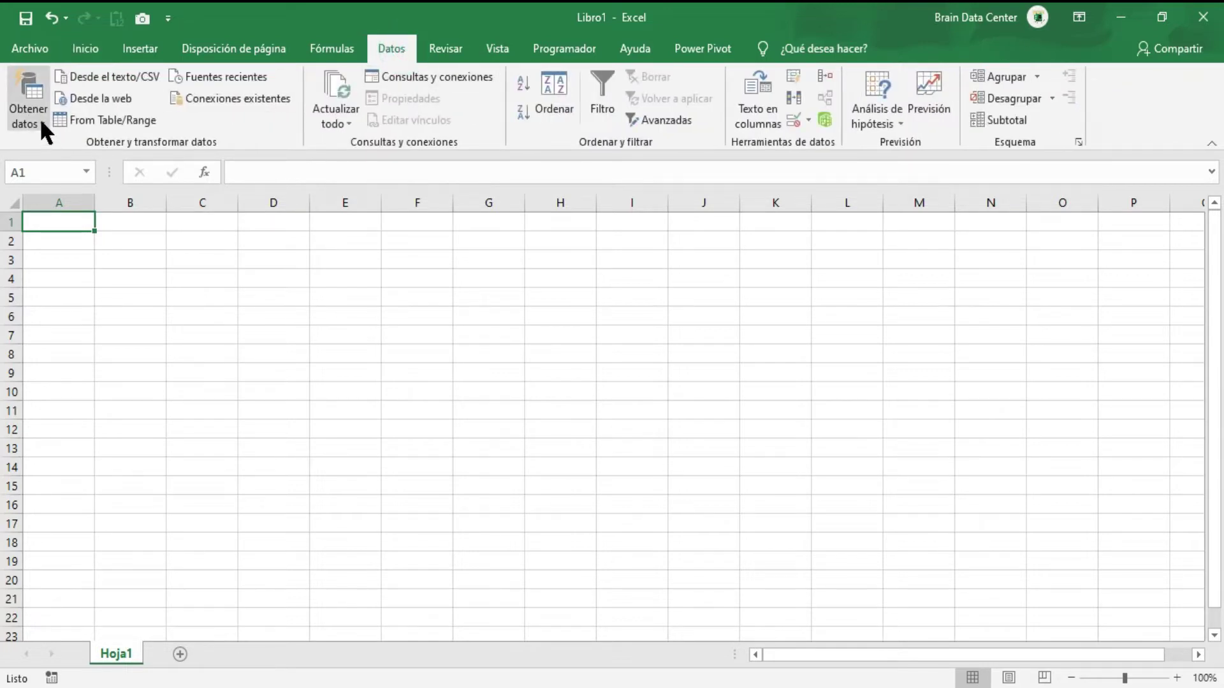
left_click(43, 122)
mouse_move(92, 156)
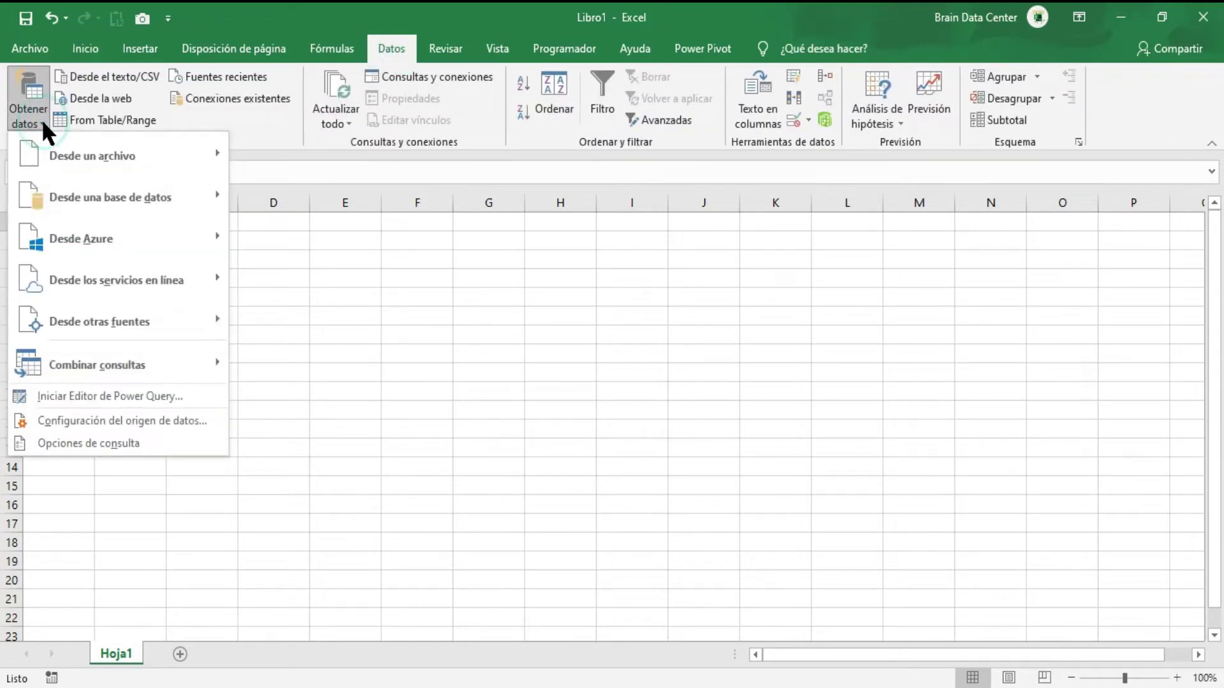
left_click(316, 156)
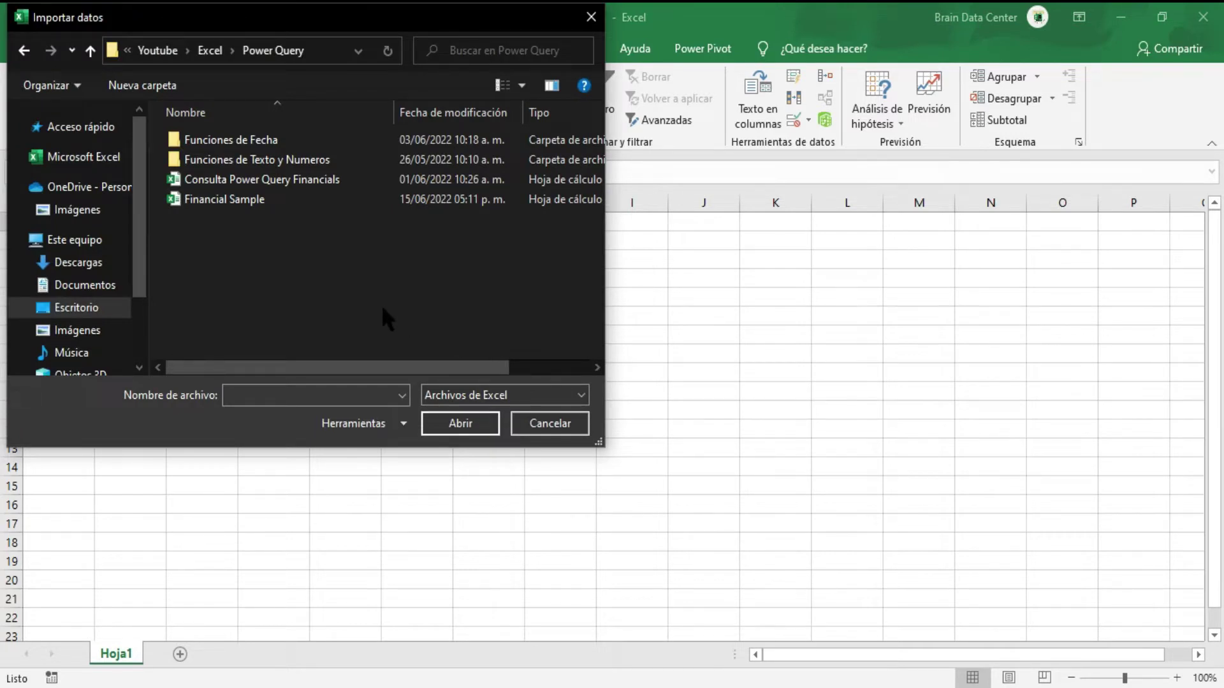
double_click(222, 199)
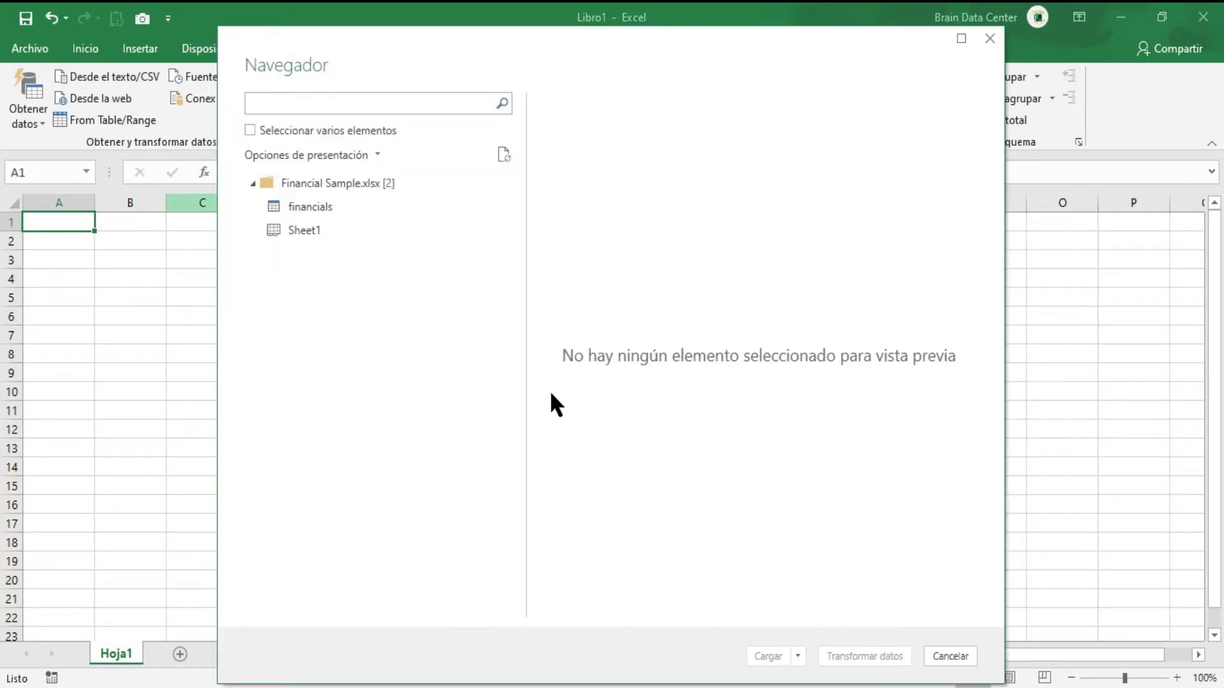
Step: Preview the financials and Sheet1 tables, then send financials to the Power Query Editor
left_click(306, 209)
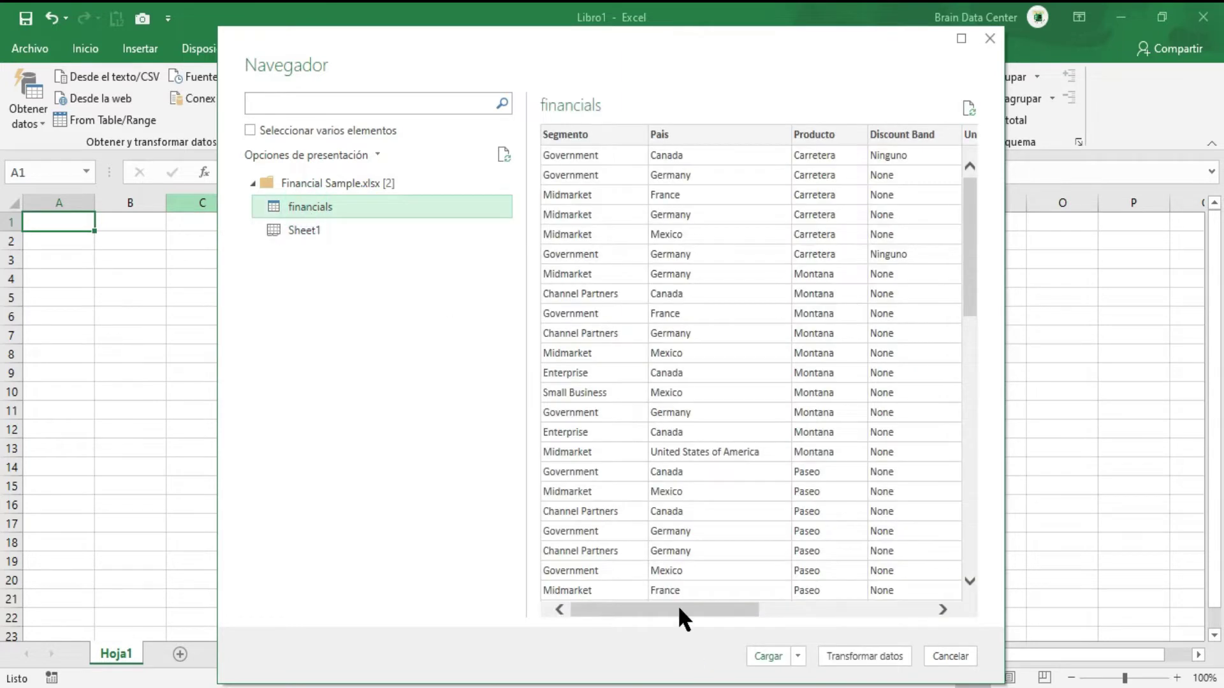
mouse_move(678, 606)
left_mouse_down()
mouse_move(932, 609)
mouse_move(745, 609)
left_mouse_up()
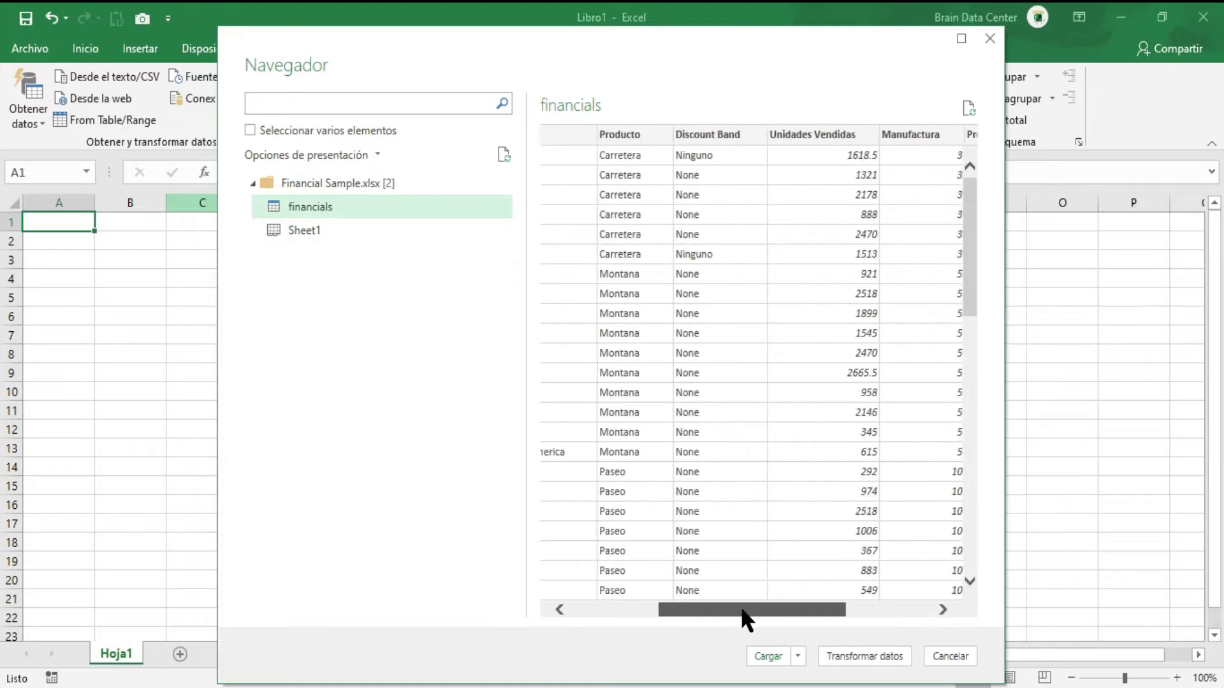
left_click(304, 230)
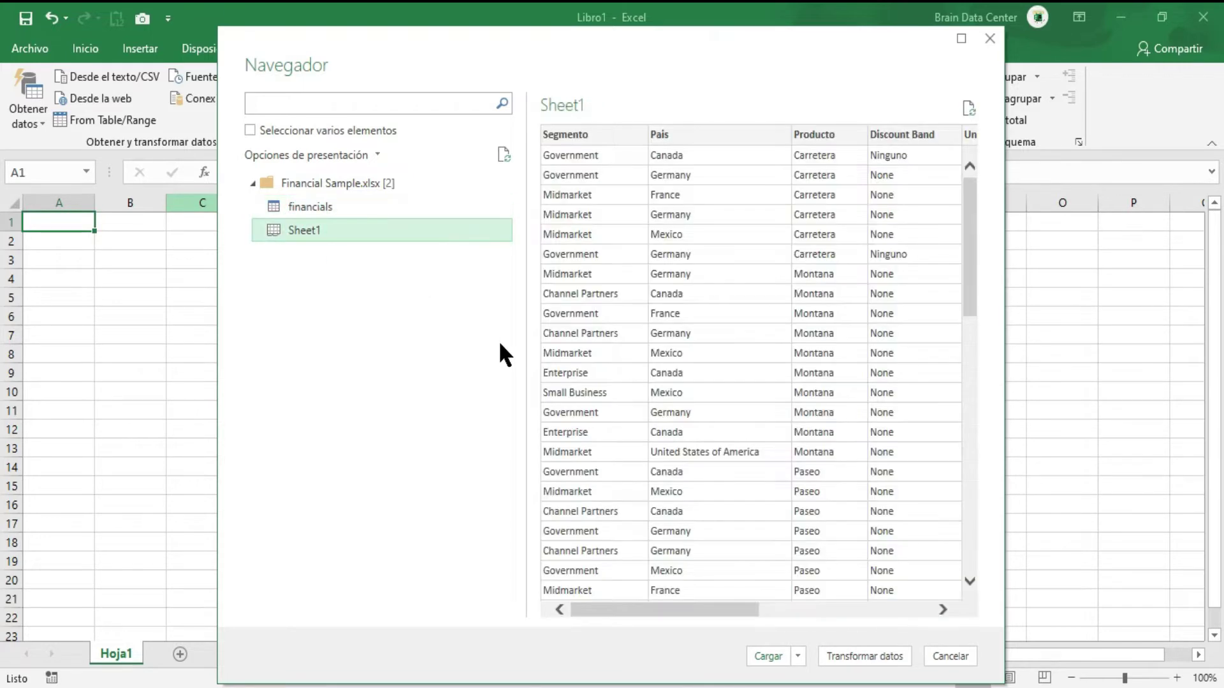
mouse_move(683, 609)
left_mouse_down()
mouse_move(904, 610)
mouse_move(720, 609)
left_mouse_up()
left_click(319, 209)
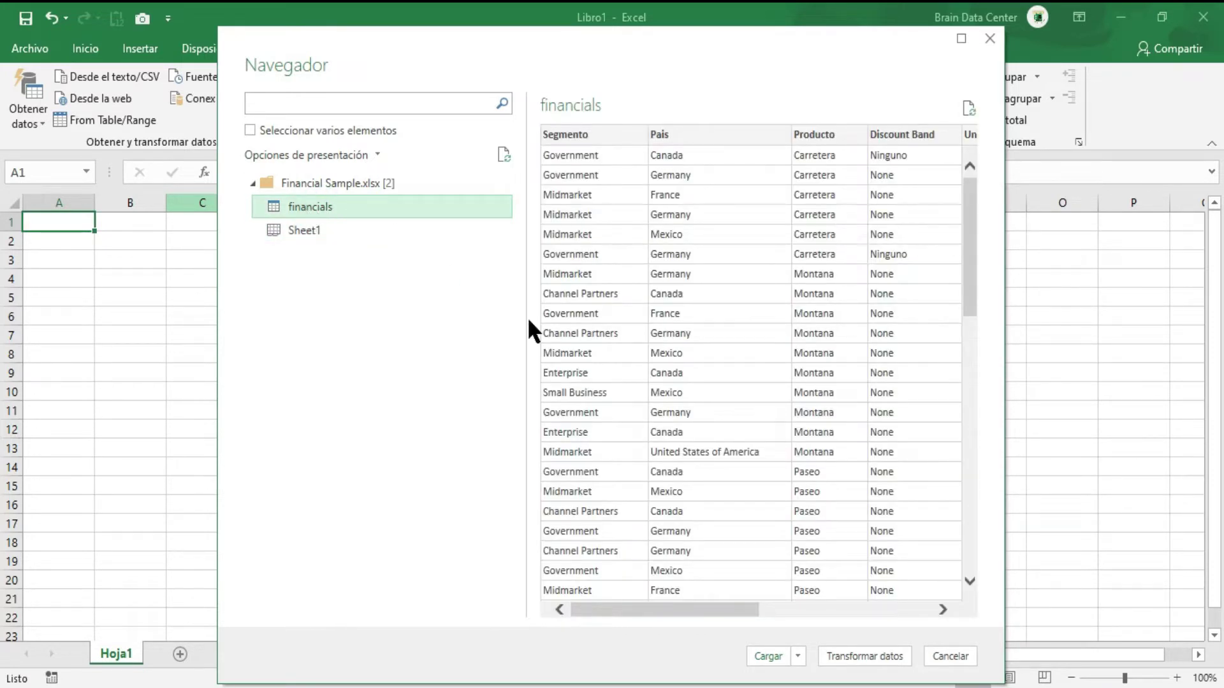
left_click(881, 655)
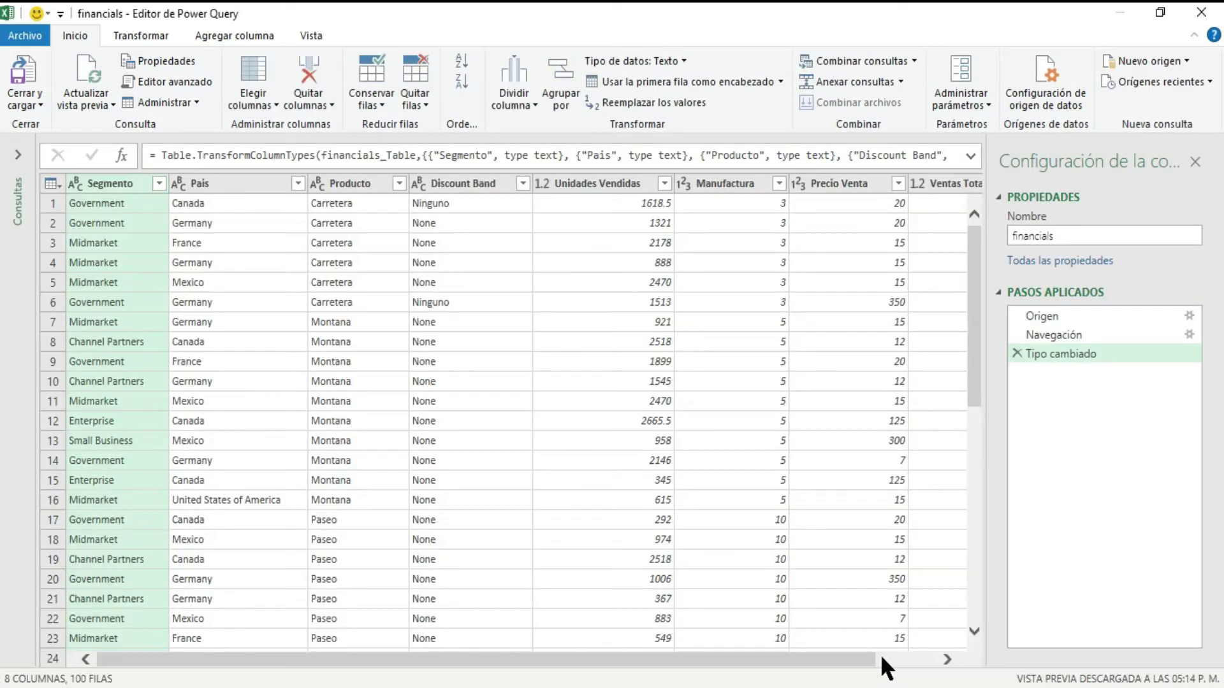
left_click(214, 39)
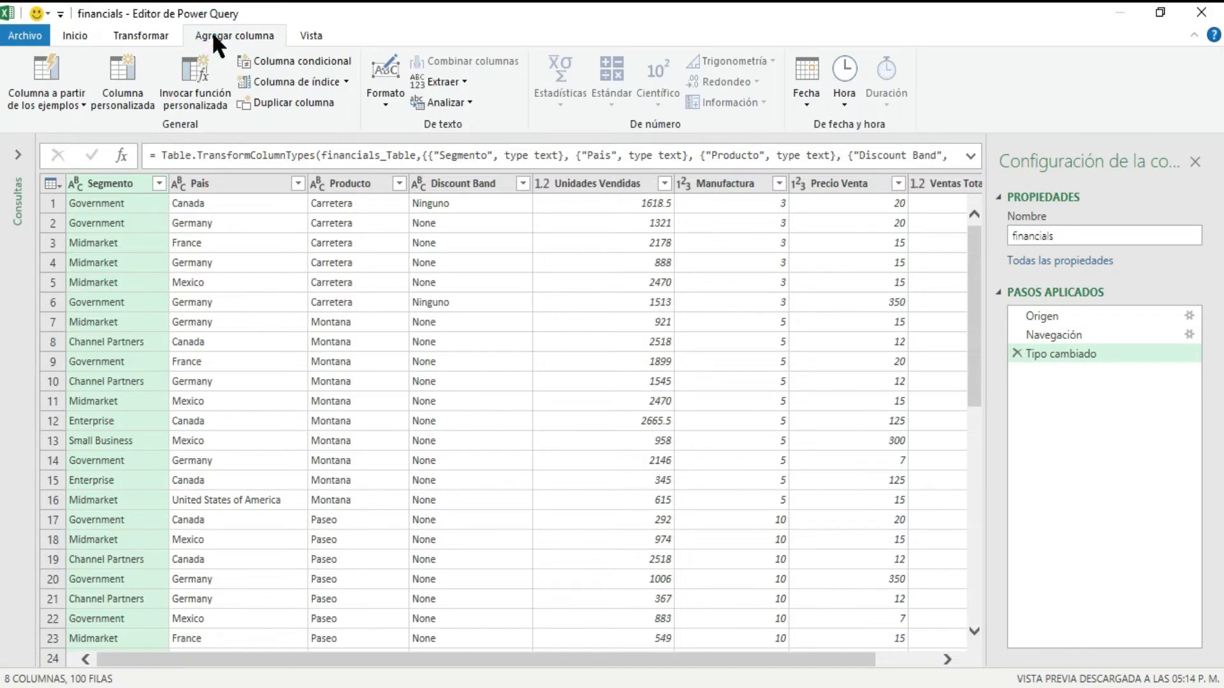
left_click(346, 81)
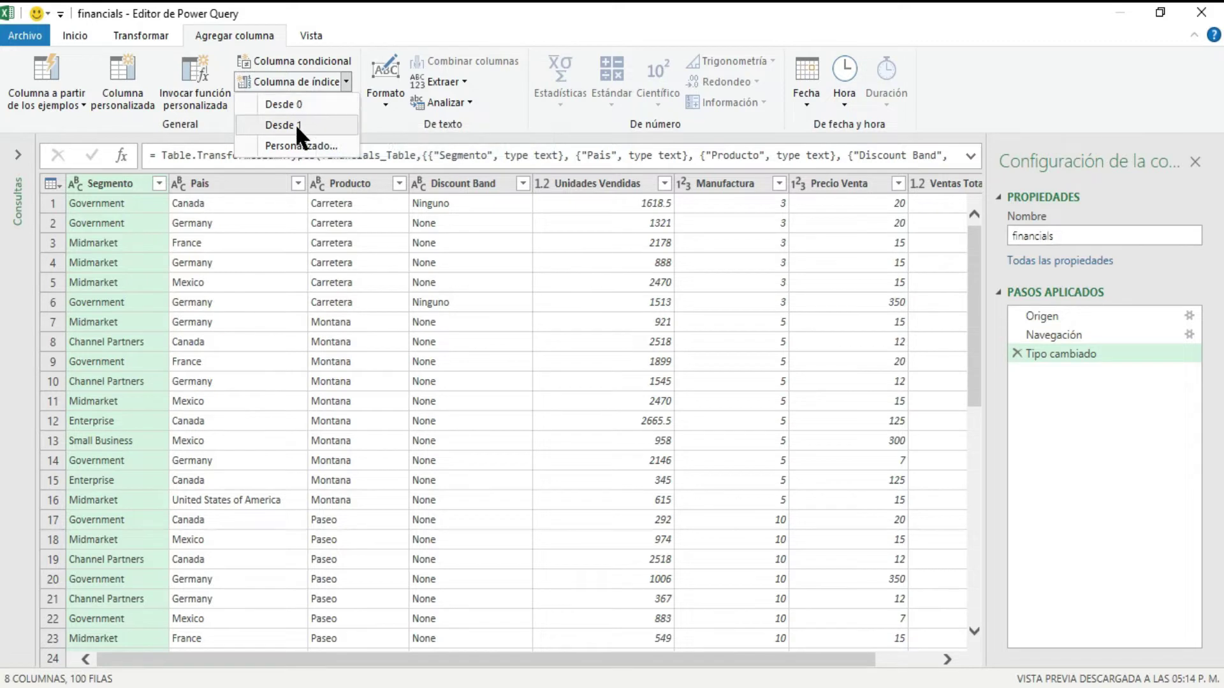
left_click(303, 145)
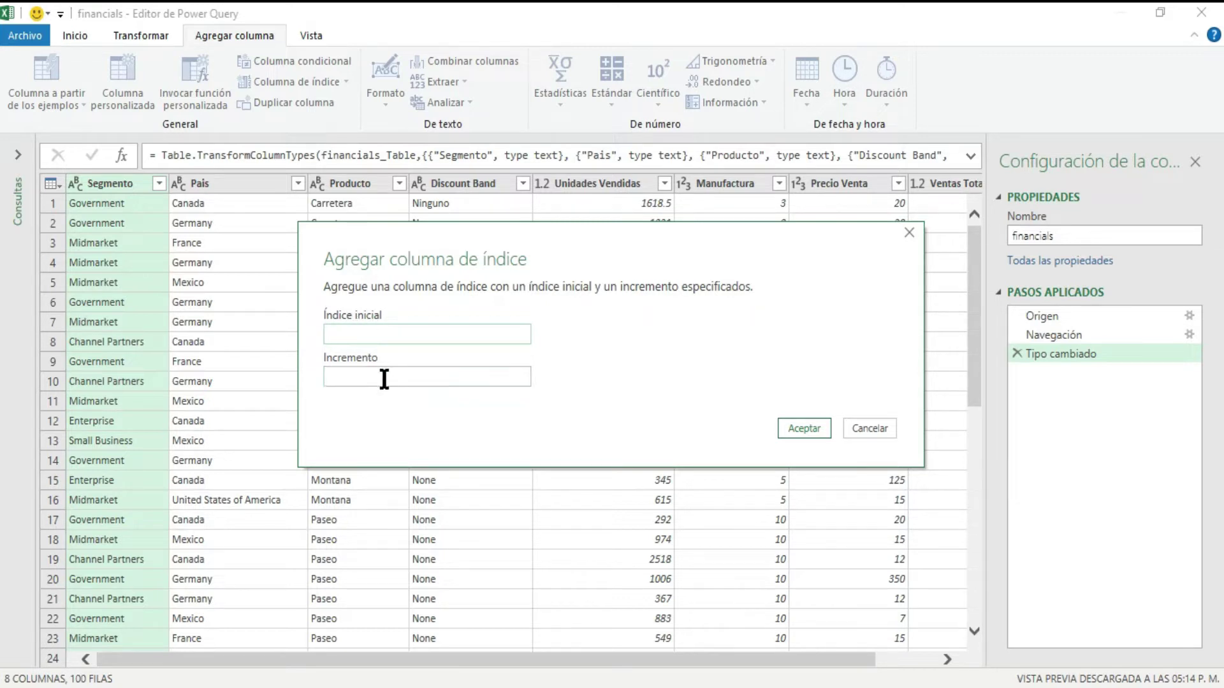
Step: Add an Índice column starting from 1
left_click(881, 427)
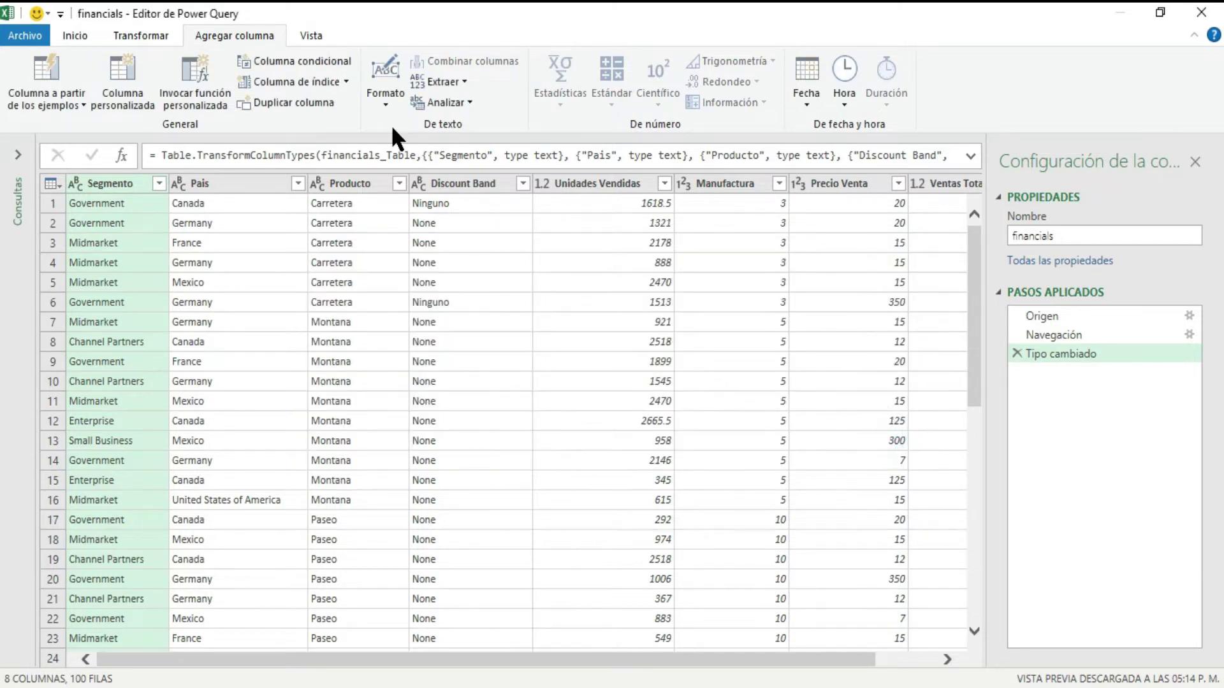
left_click(343, 81)
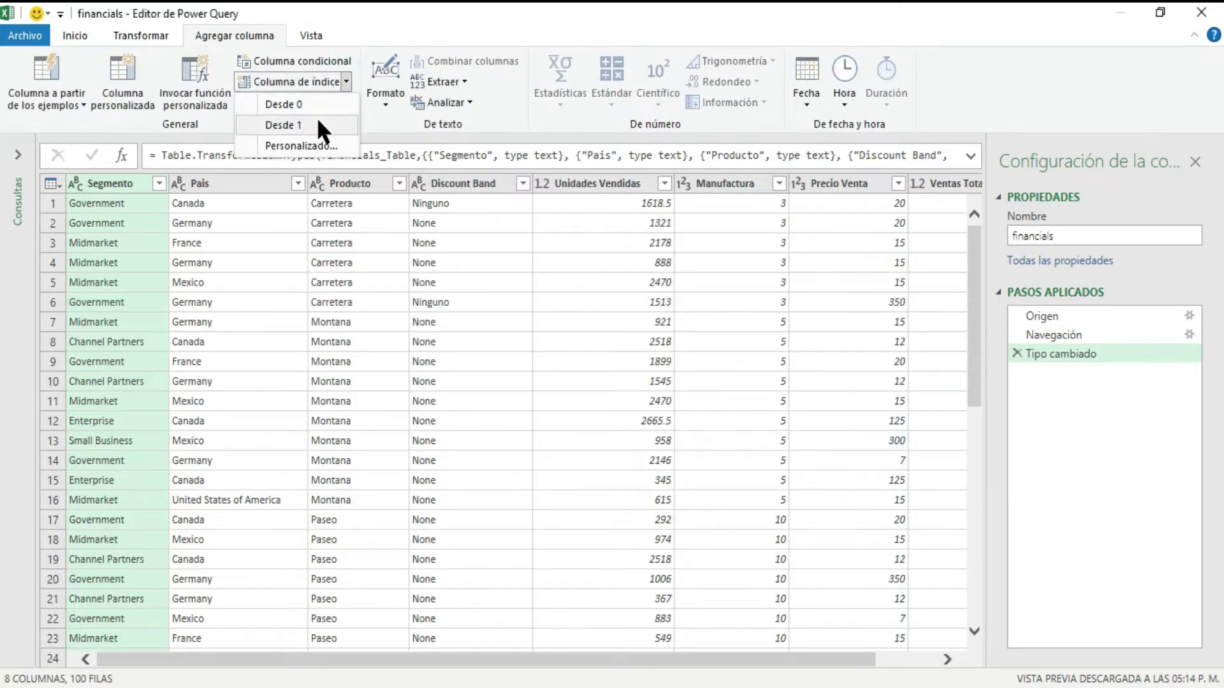
left_click(316, 117)
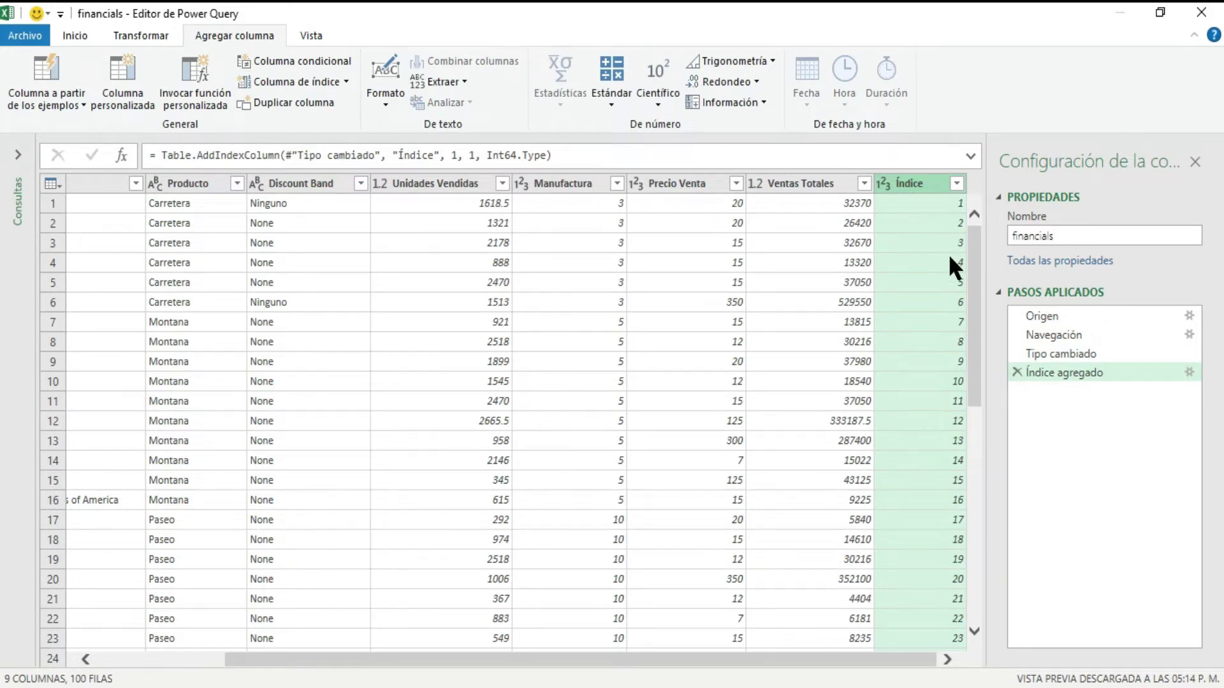
mouse_move(973, 259)
left_mouse_down()
mouse_move(983, 621)
mouse_move(970, 268)
left_mouse_up()
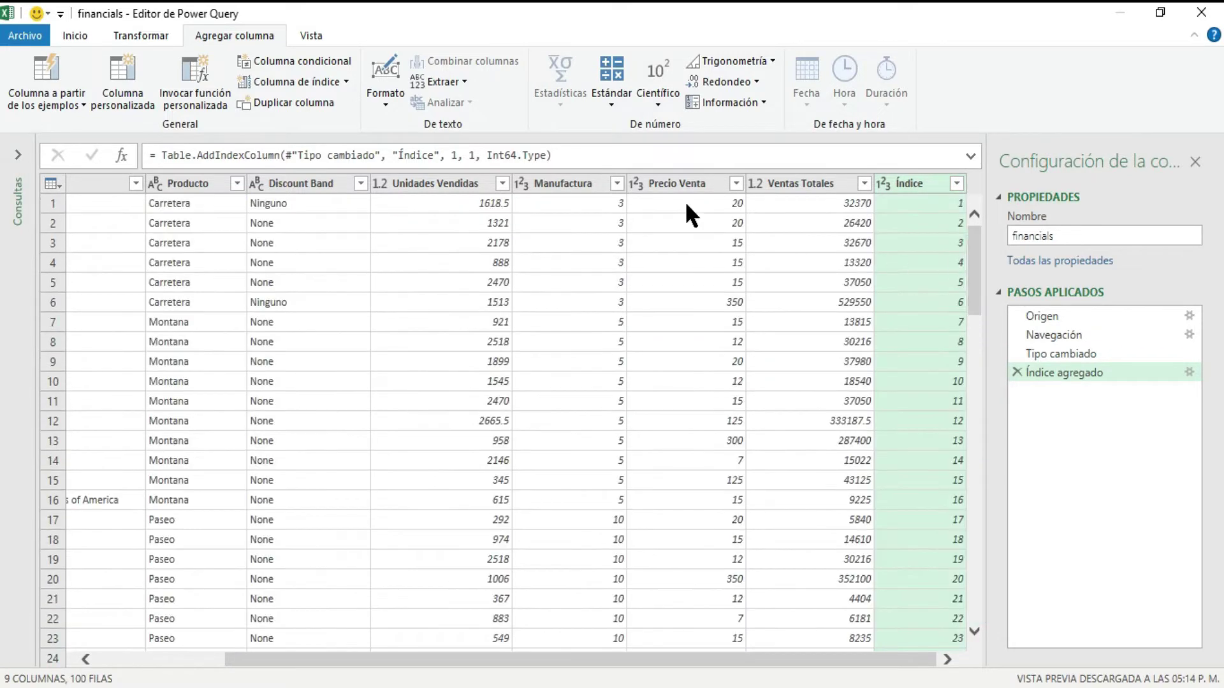
Step: Scroll through the table to confirm the Índice numbering runs to 100
left_click(346, 82)
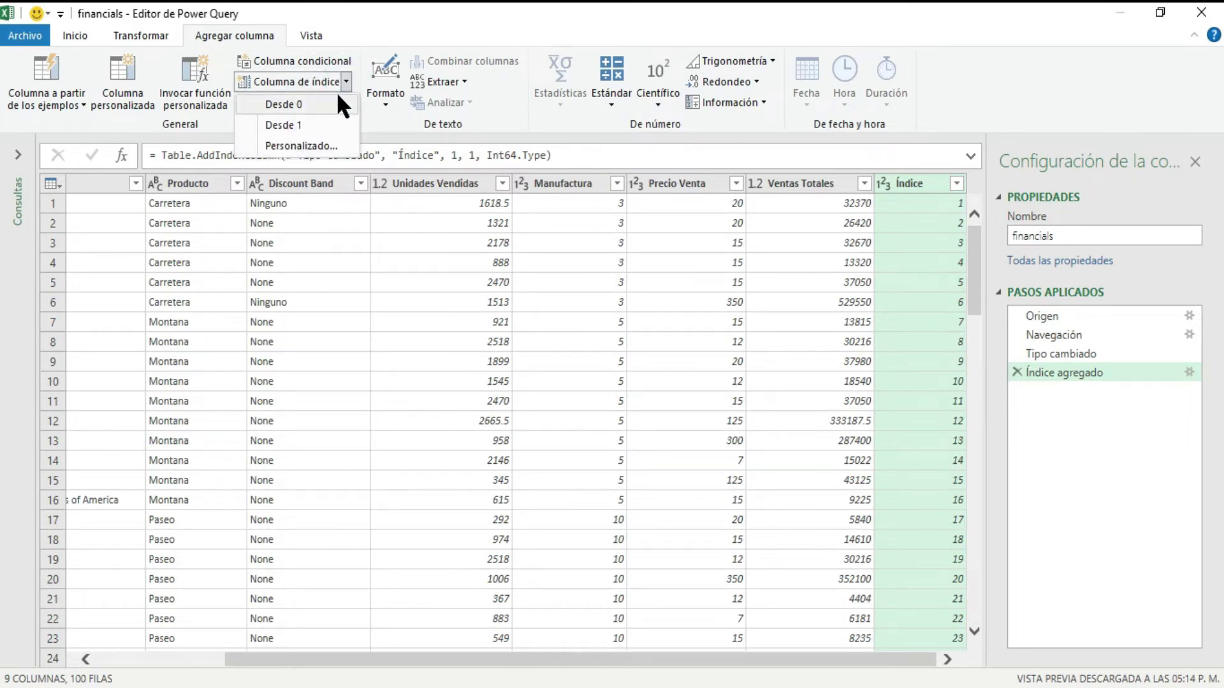
left_click(501, 3)
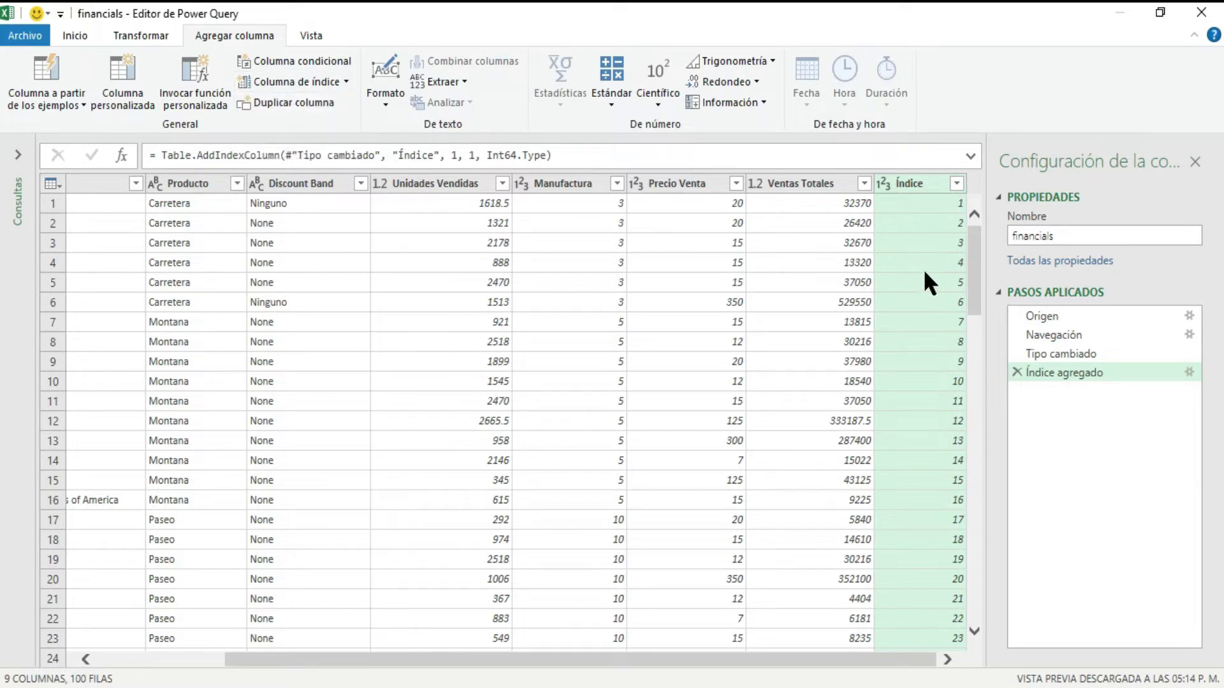
scroll(923, 273, "down", 2)
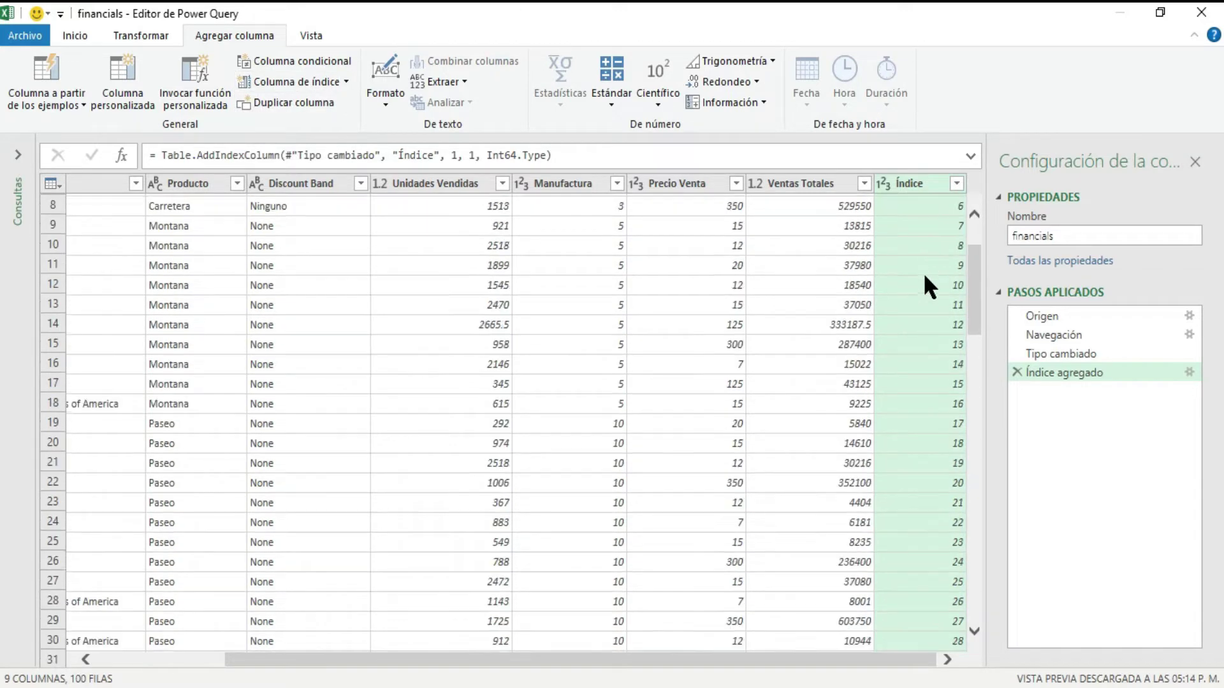
scroll(923, 273, "up", 2)
scroll(924, 276, "down", 8)
scroll(924, 276, "down", 10)
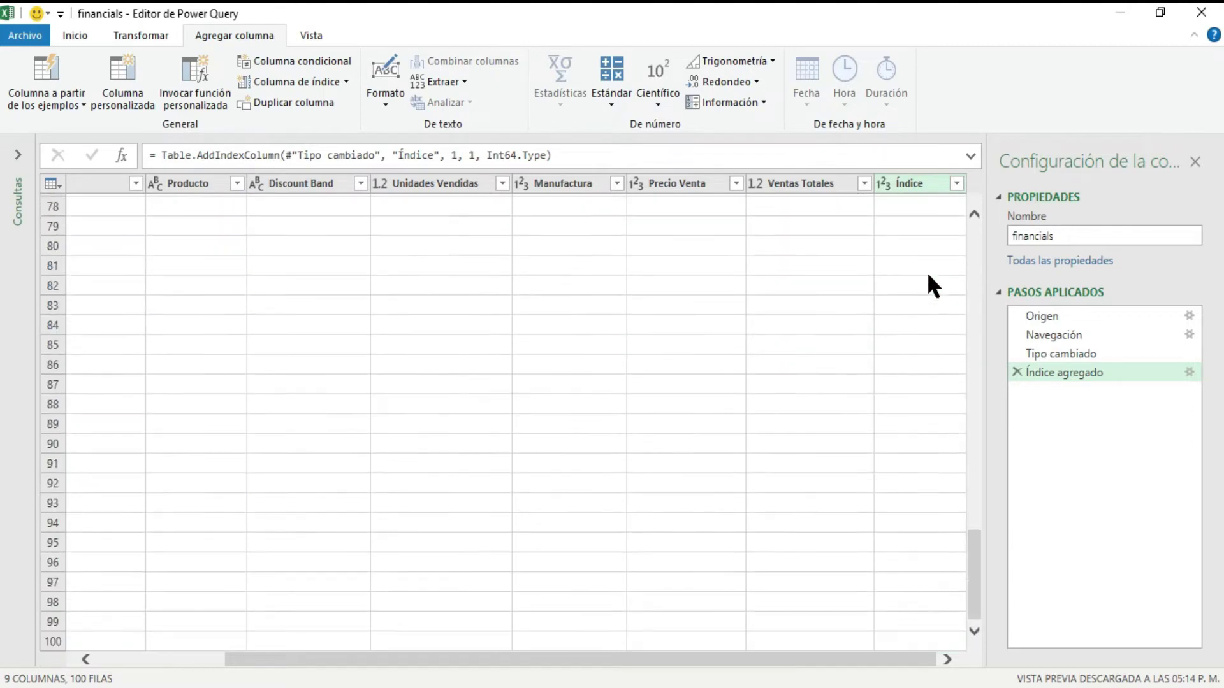
scroll(925, 280, "down", 7)
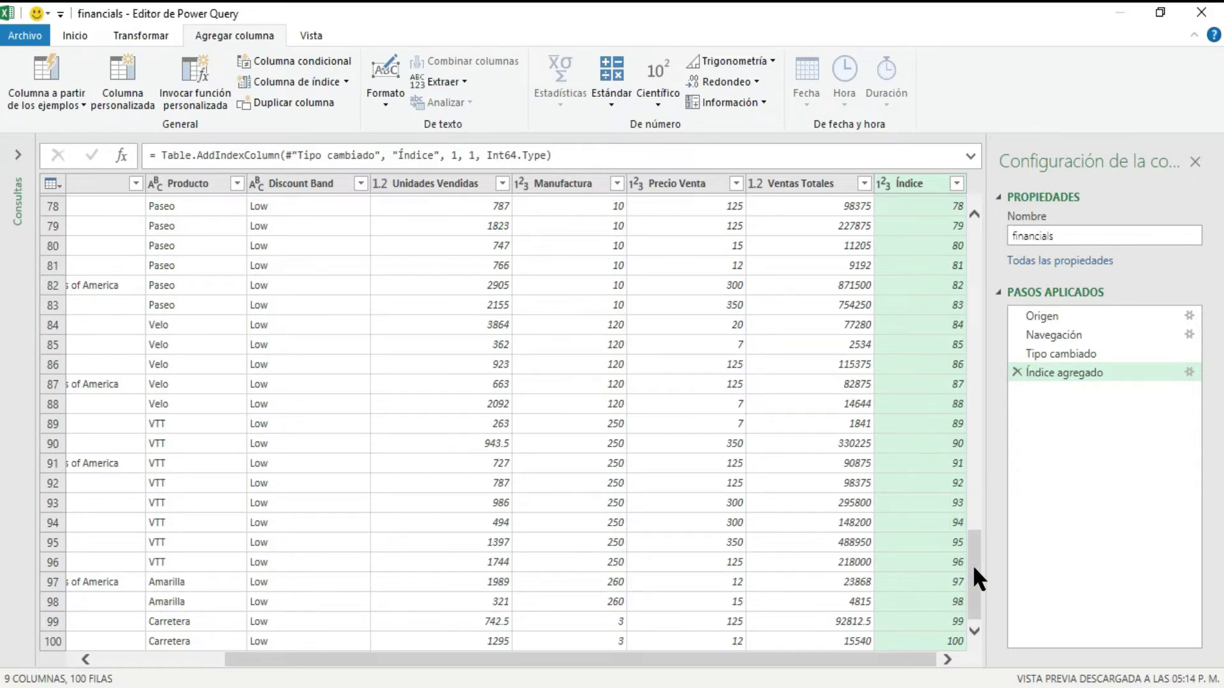
left_click_drag(974, 567, 975, 233)
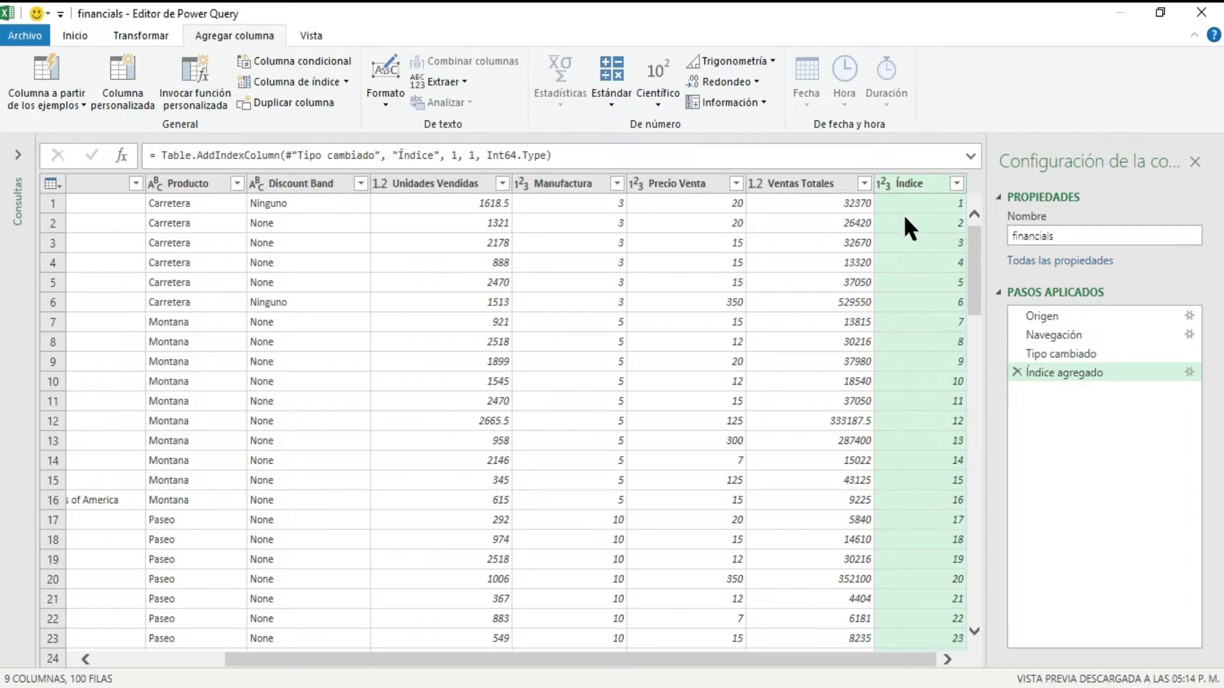
left_click_drag(897, 178, 63, 183)
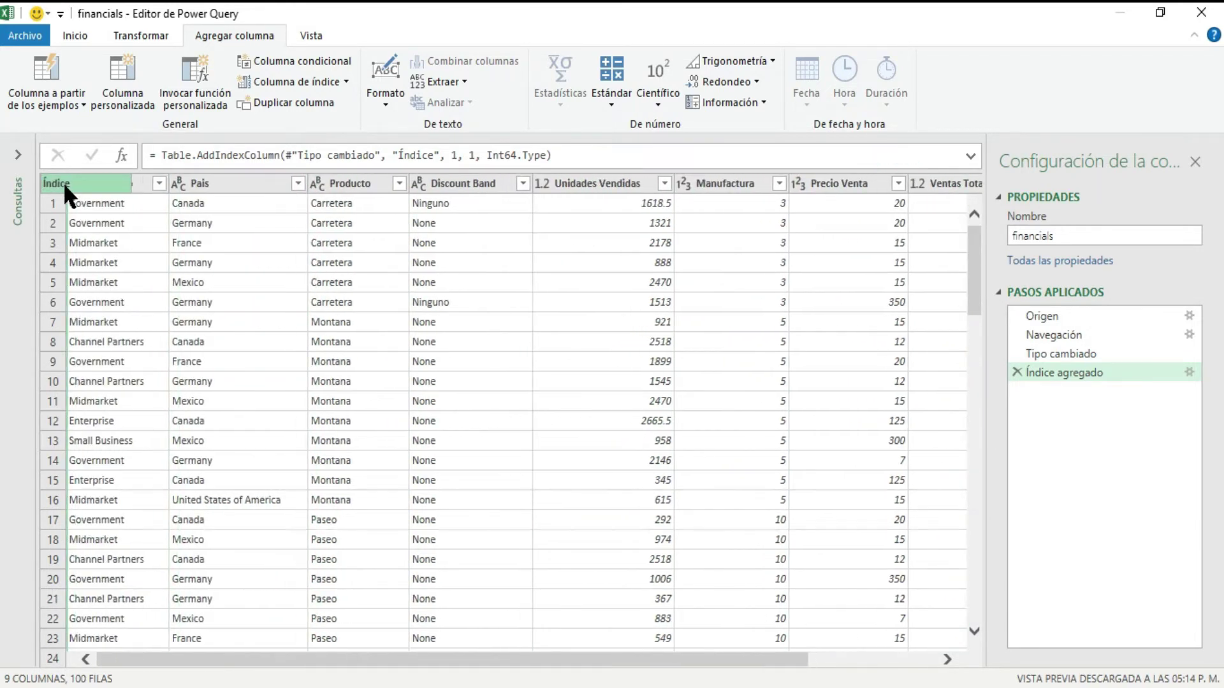
left_click_drag(81, 182, 83, 182)
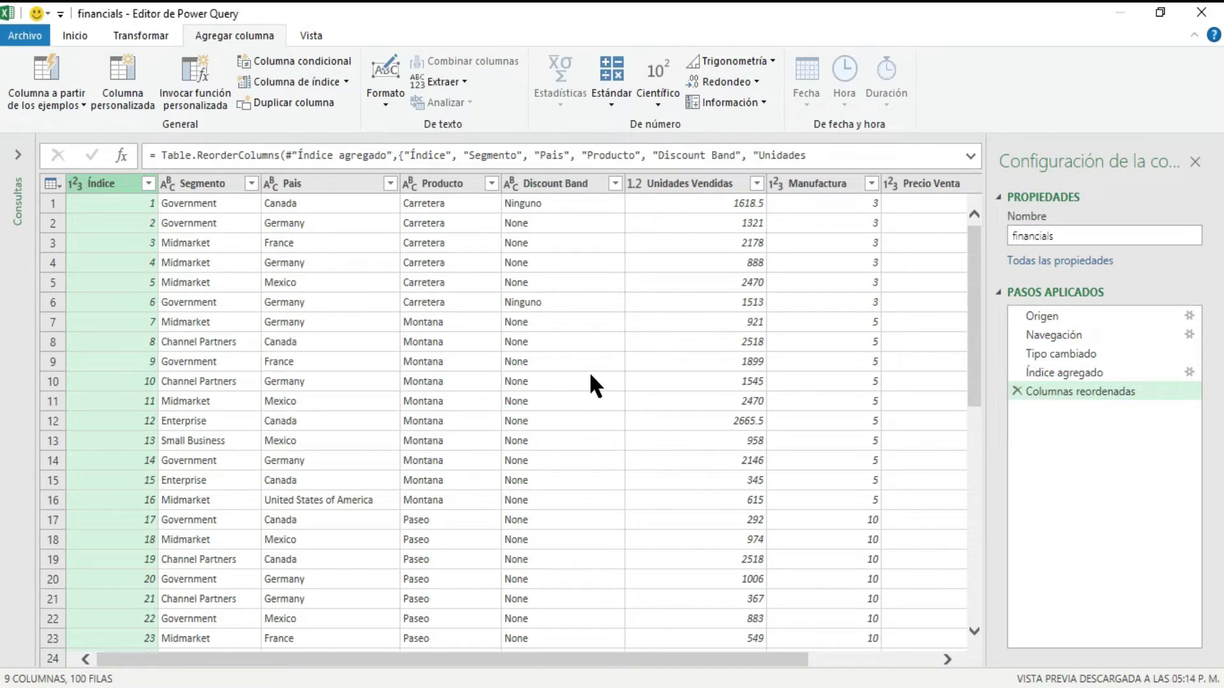
Step: Start a conditional column and name it Monto de Ventas
left_click(311, 60)
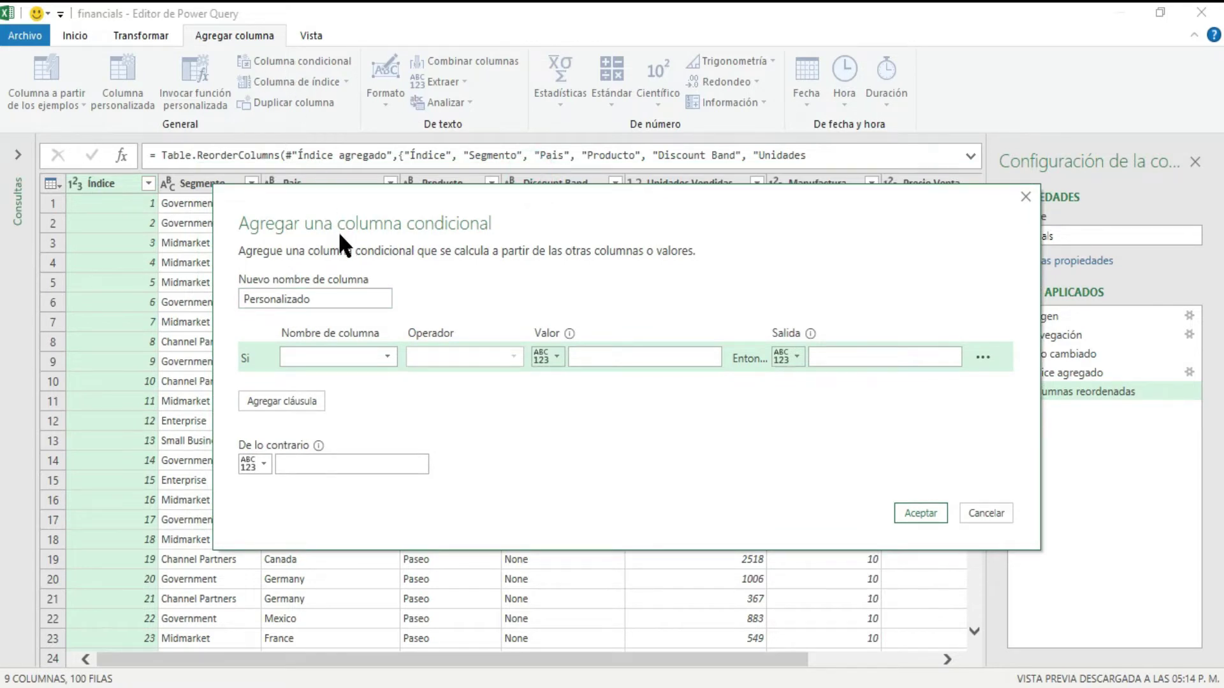
double_click(327, 298)
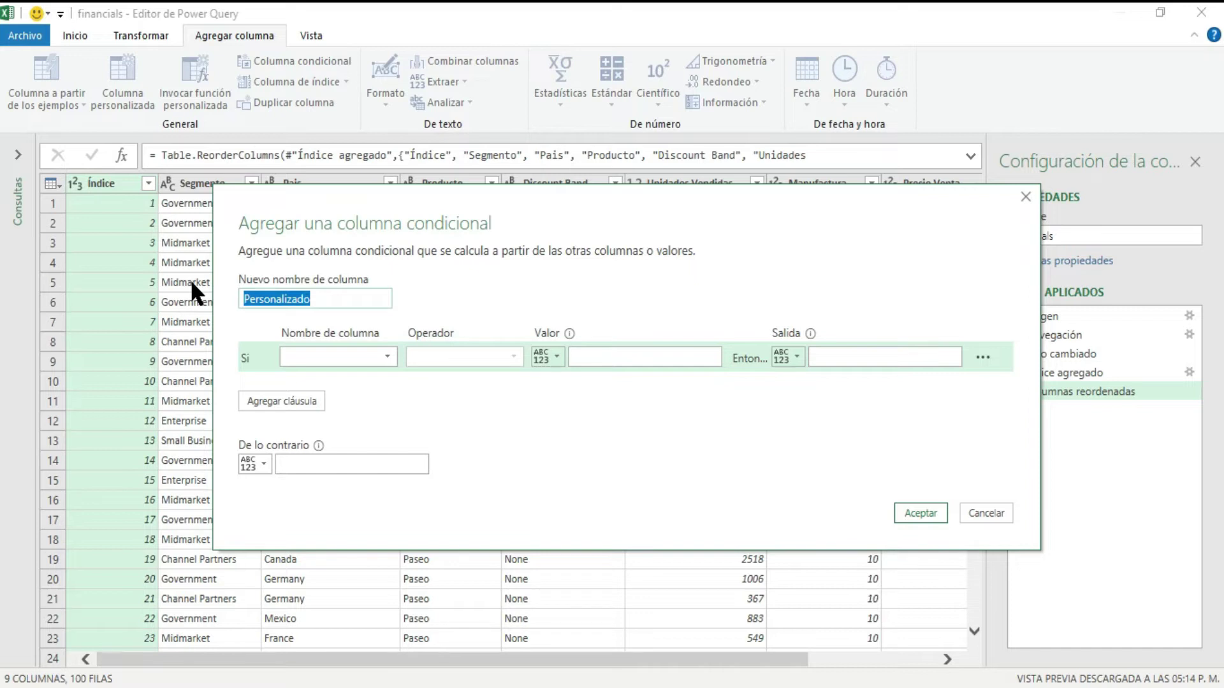
type("Monto de Vent")
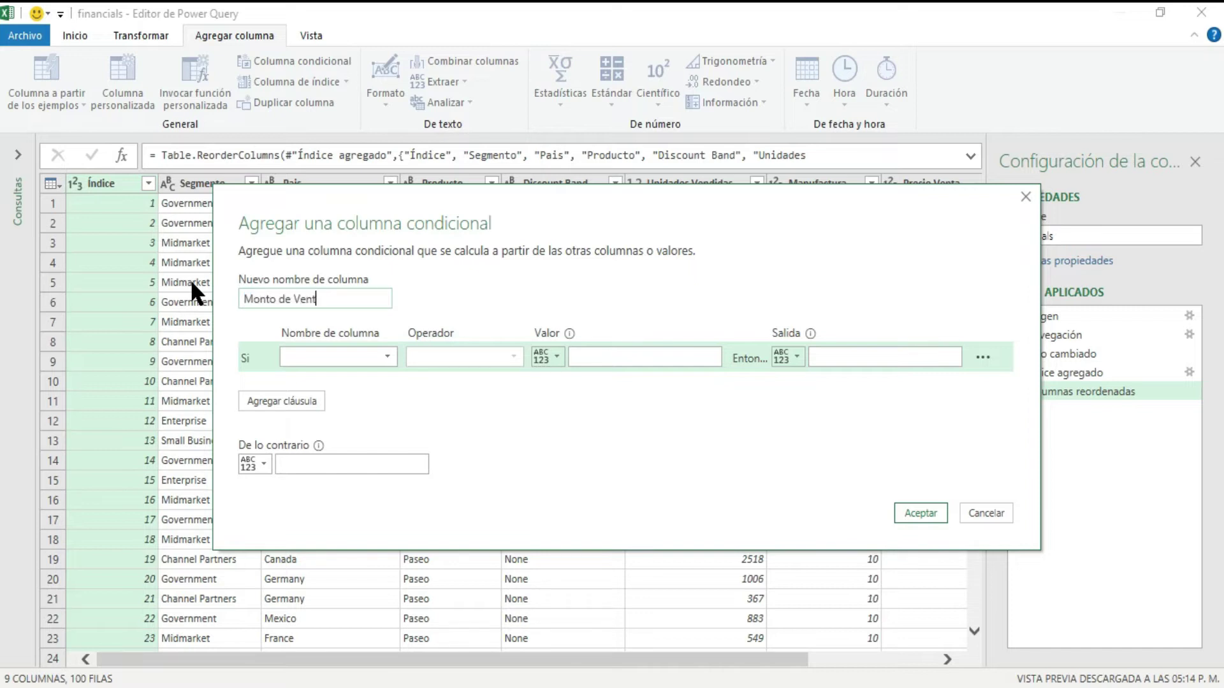
type("as")
left_click(308, 356)
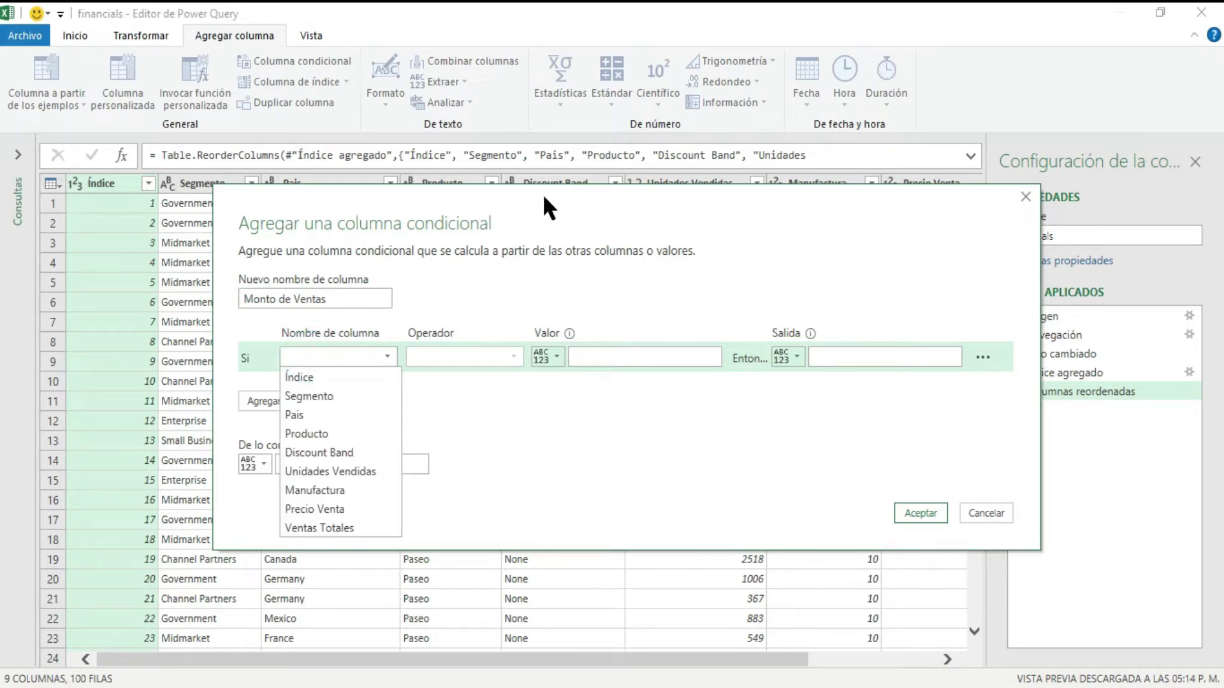
mouse_move(553, 193)
left_mouse_down()
mouse_move(564, 292)
mouse_move(698, 222)
left_mouse_up()
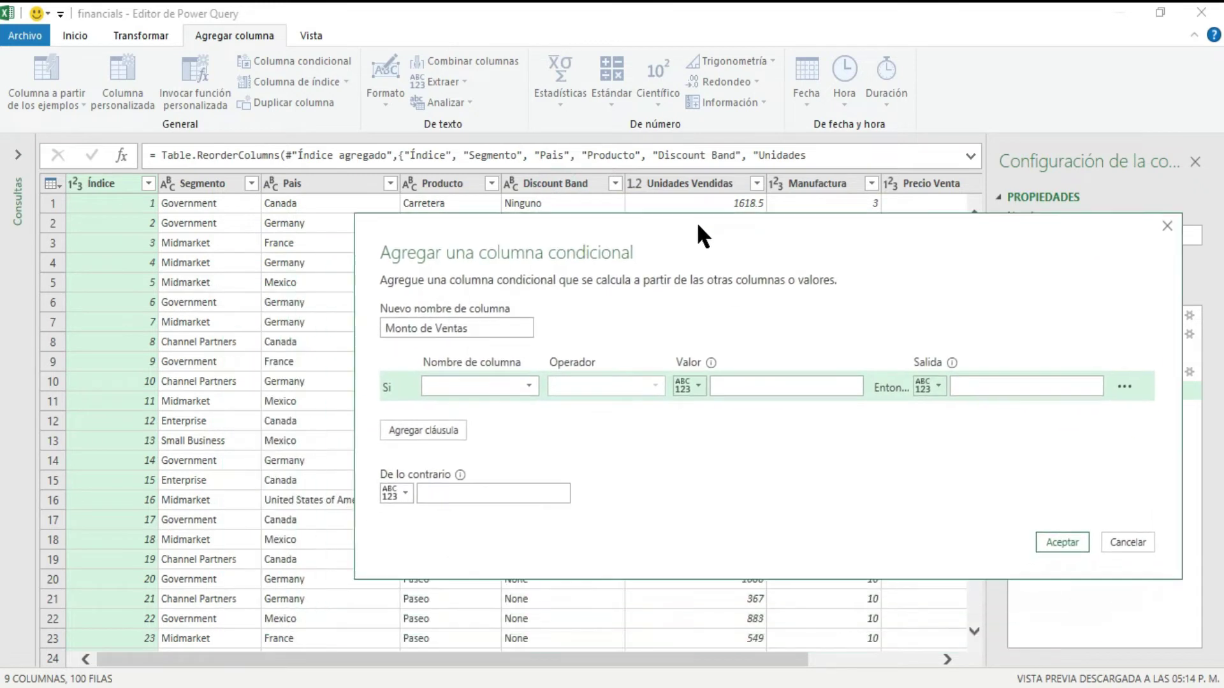
Step: Set the first rule: Unidades Vendidas greater than 1500 gives Excelentes
left_click(526, 382)
left_click(487, 499)
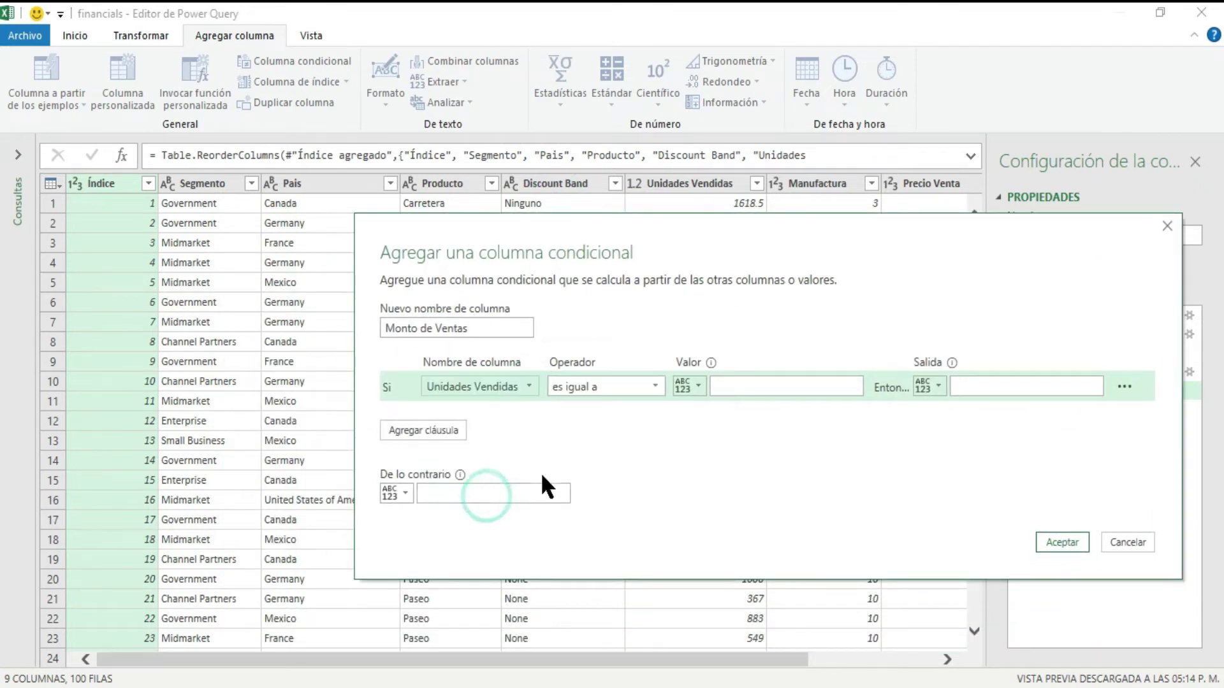
left_click(651, 387)
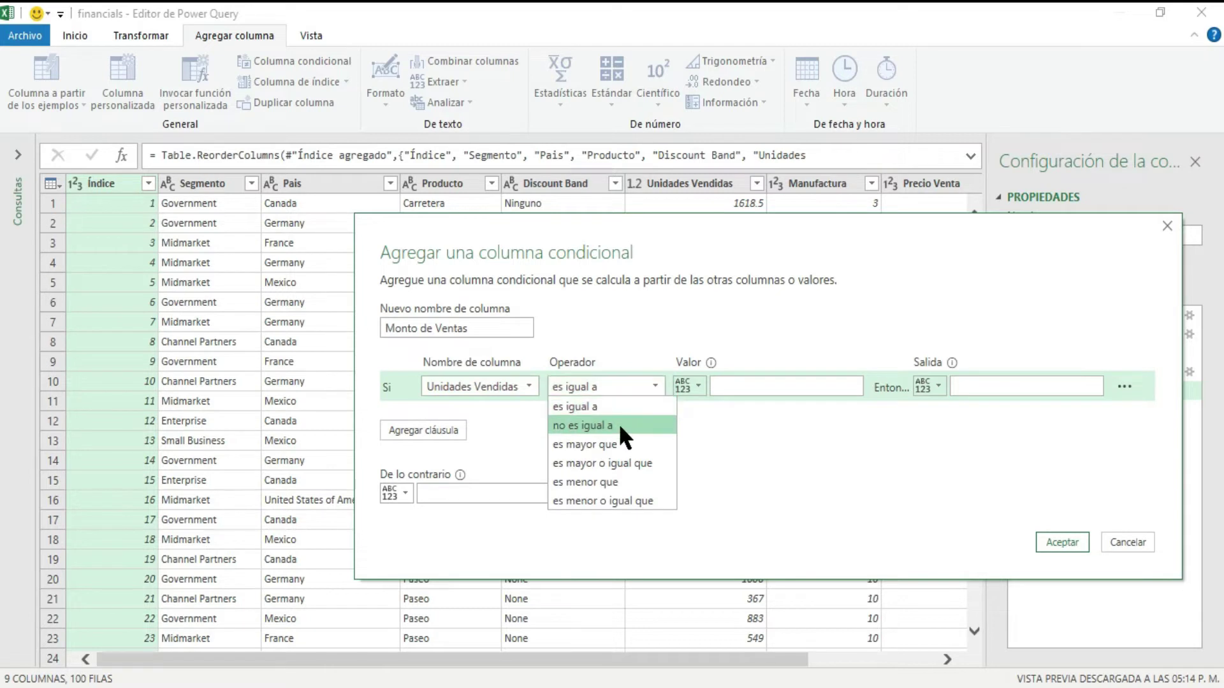
left_click(618, 439)
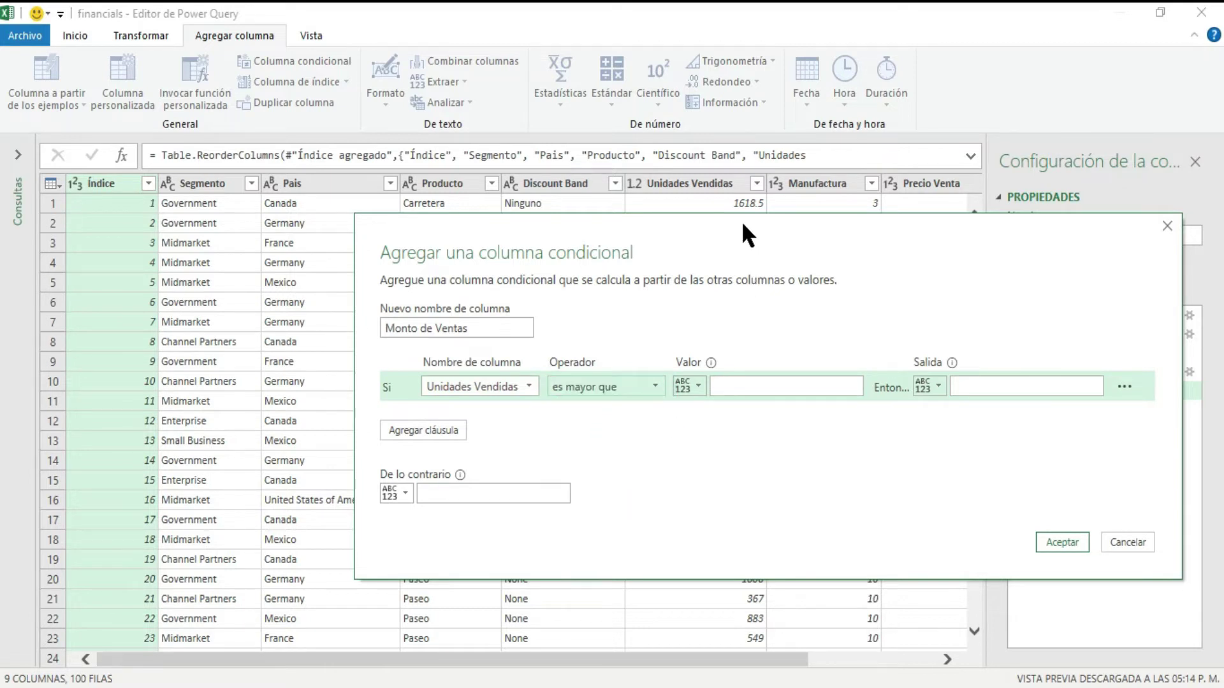
left_click_drag(742, 236, 651, 323)
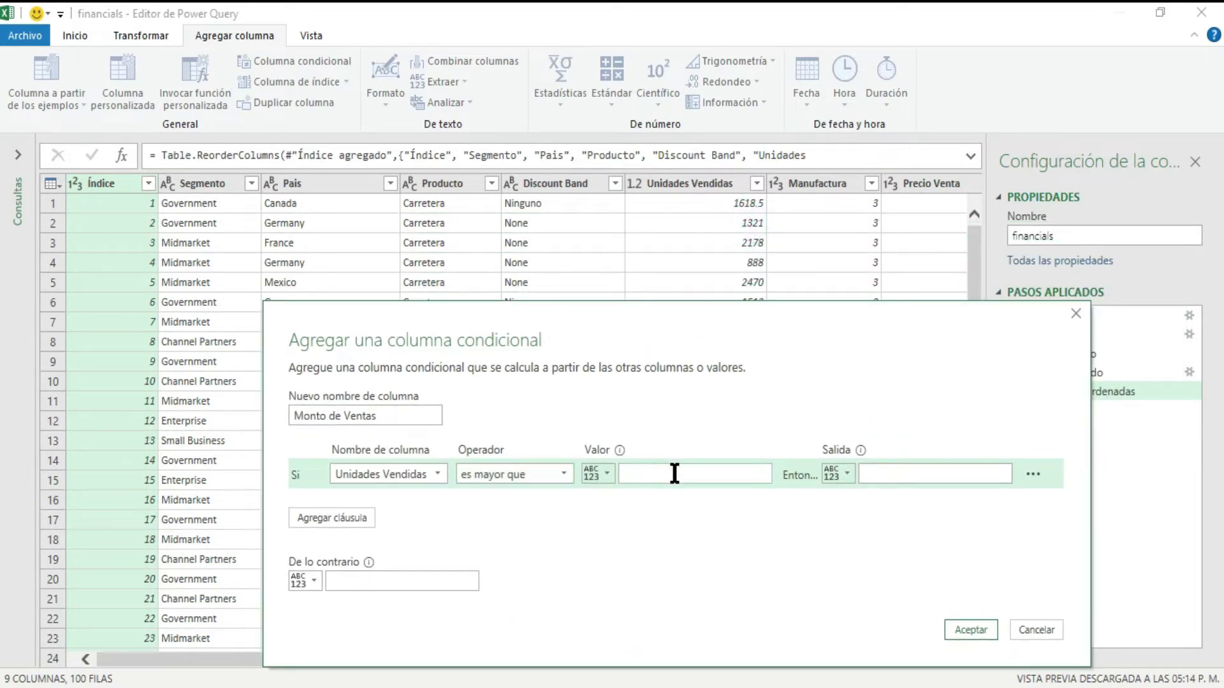
left_click(675, 473)
type("1500")
left_click(930, 475)
type("Exce")
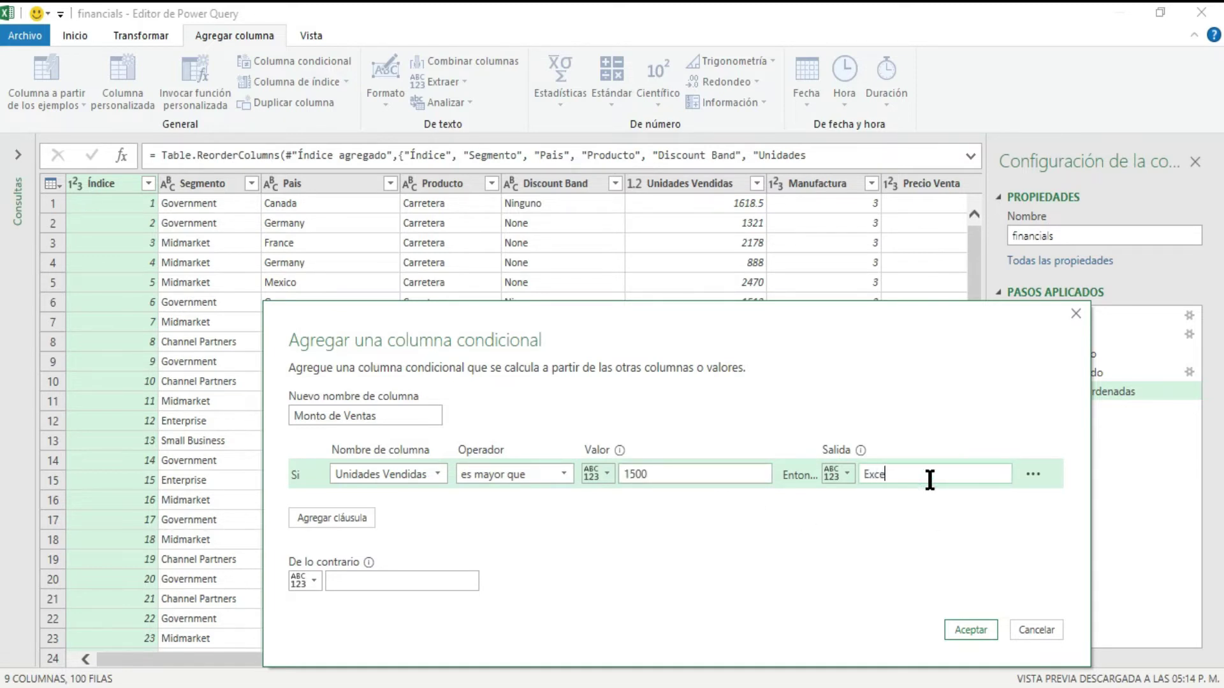
type("lentes")
Step: Add Unidades Vendidas greater than 500 → Buenas ventas, and complete the first output as 'Excelentes ventas'
left_click(354, 518)
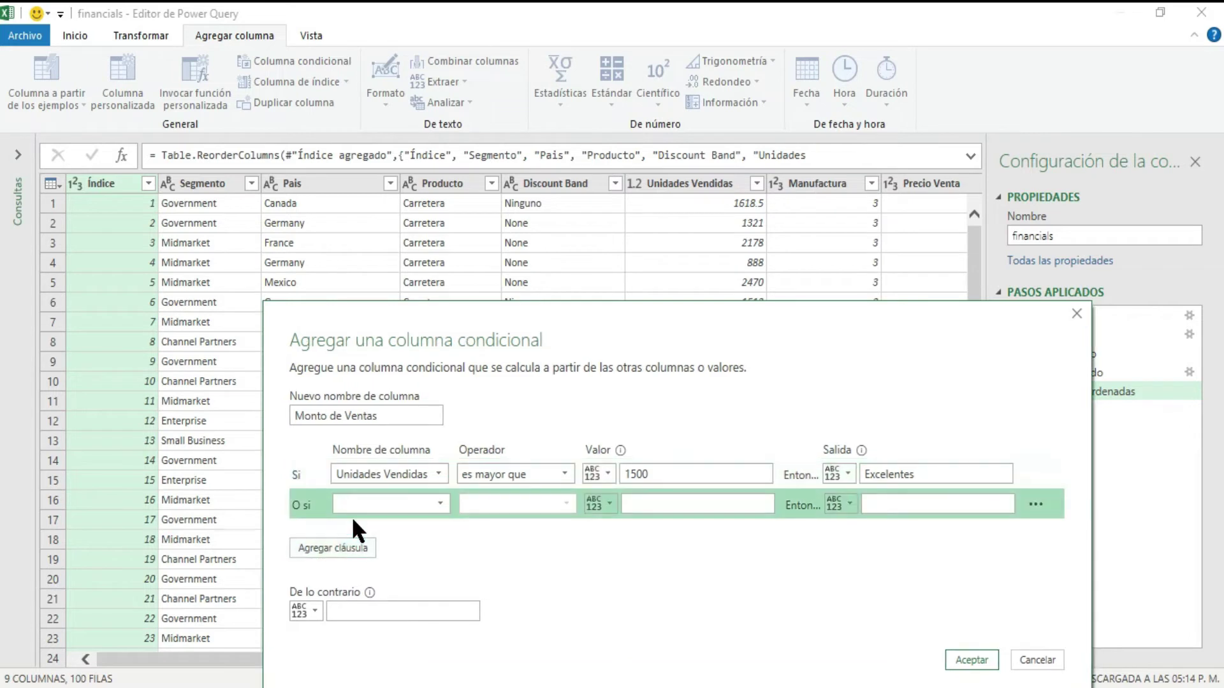
left_click_drag(619, 311, 618, 284)
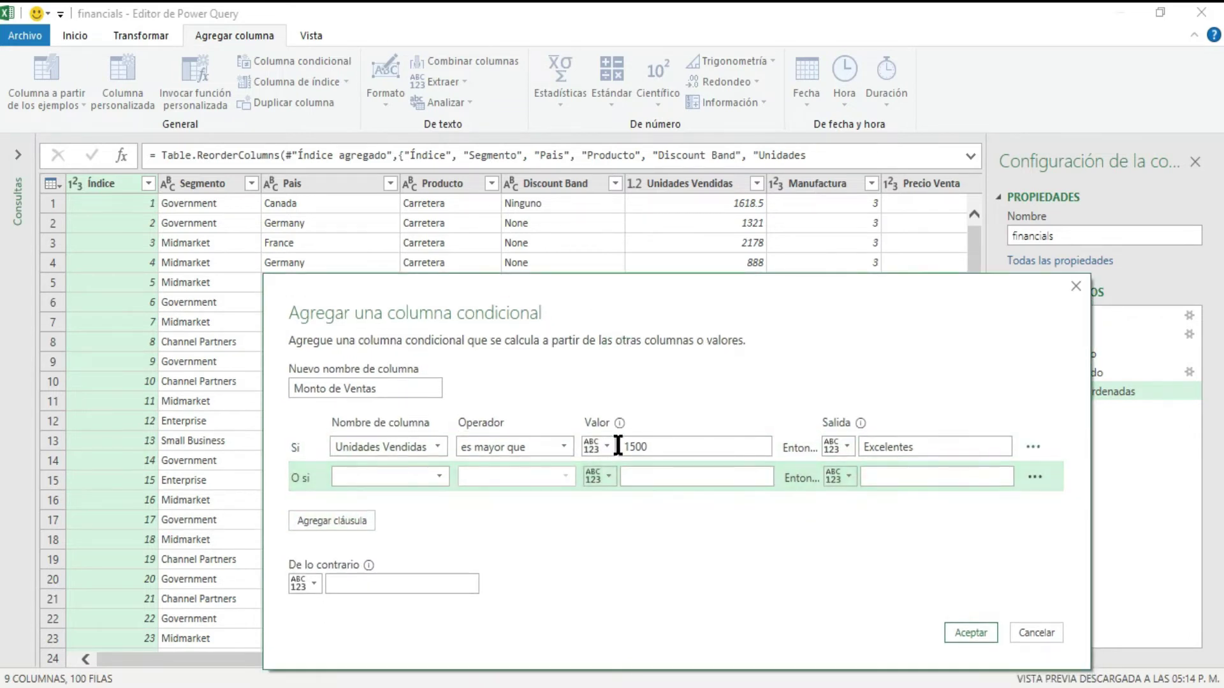
left_click(421, 476)
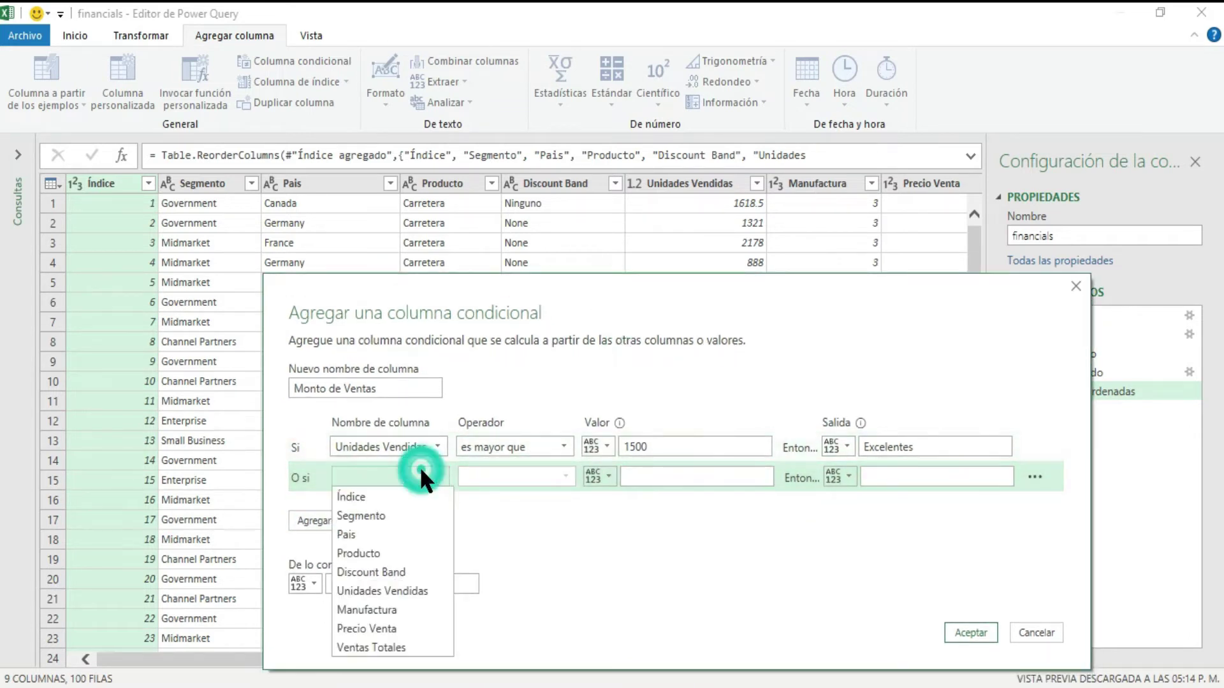
left_click(407, 589)
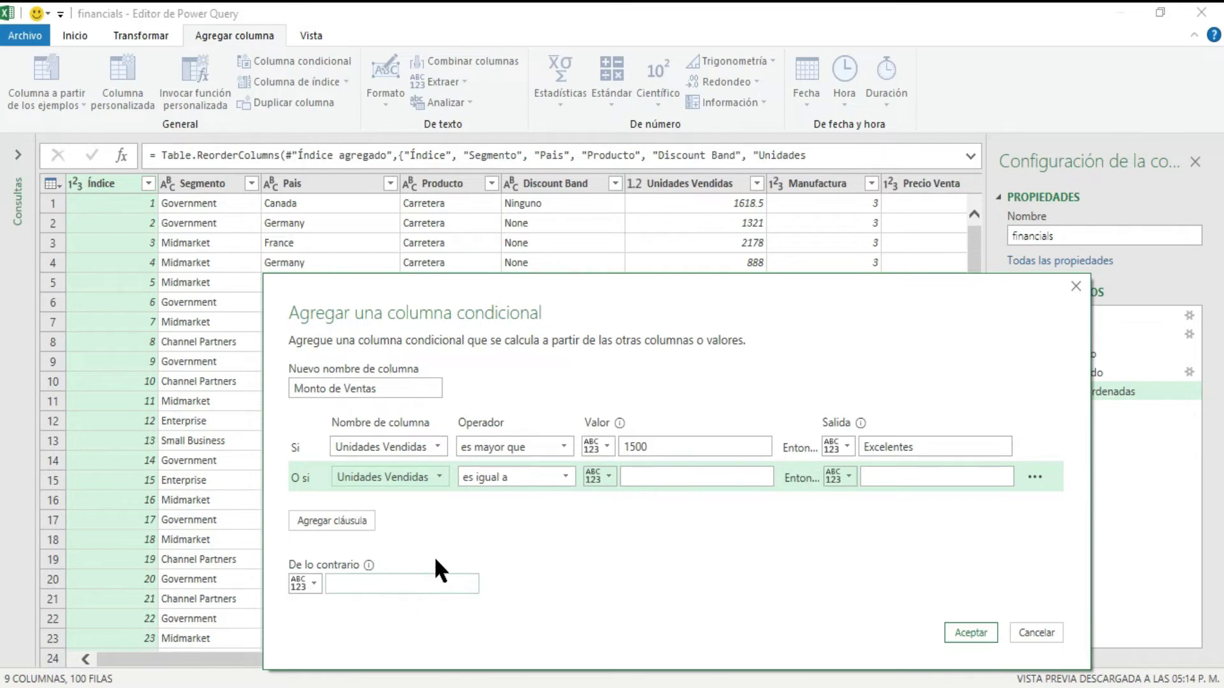
left_click(534, 476)
left_click(534, 532)
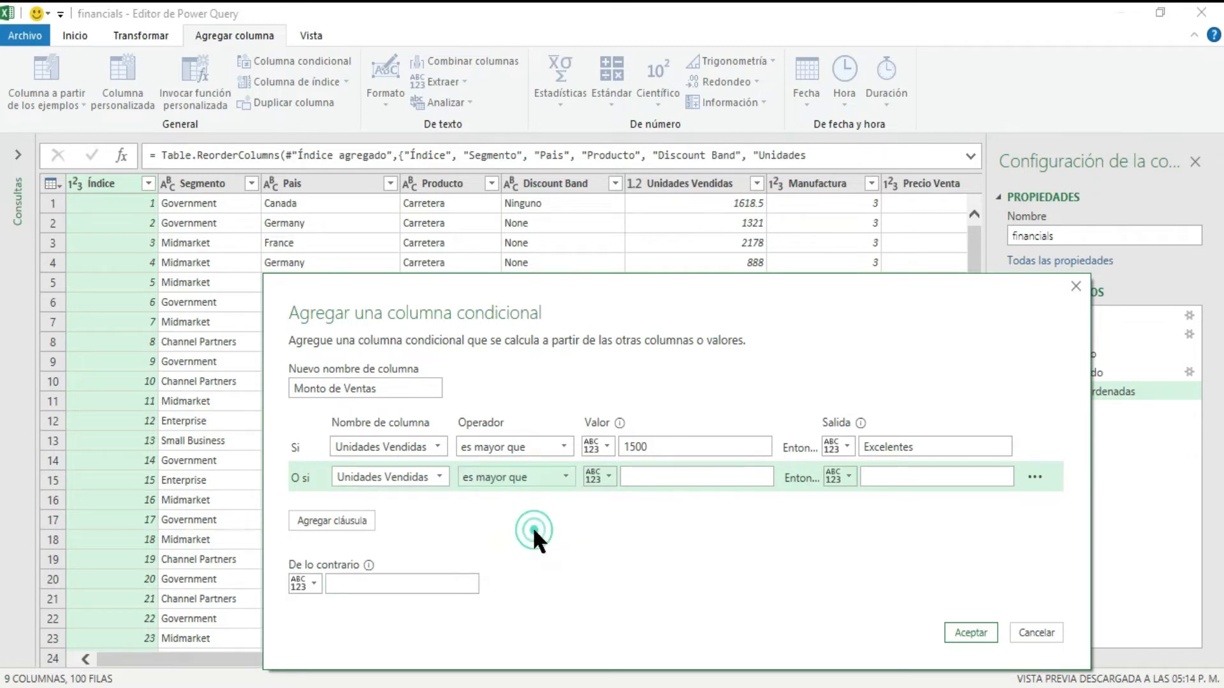
left_click(659, 473)
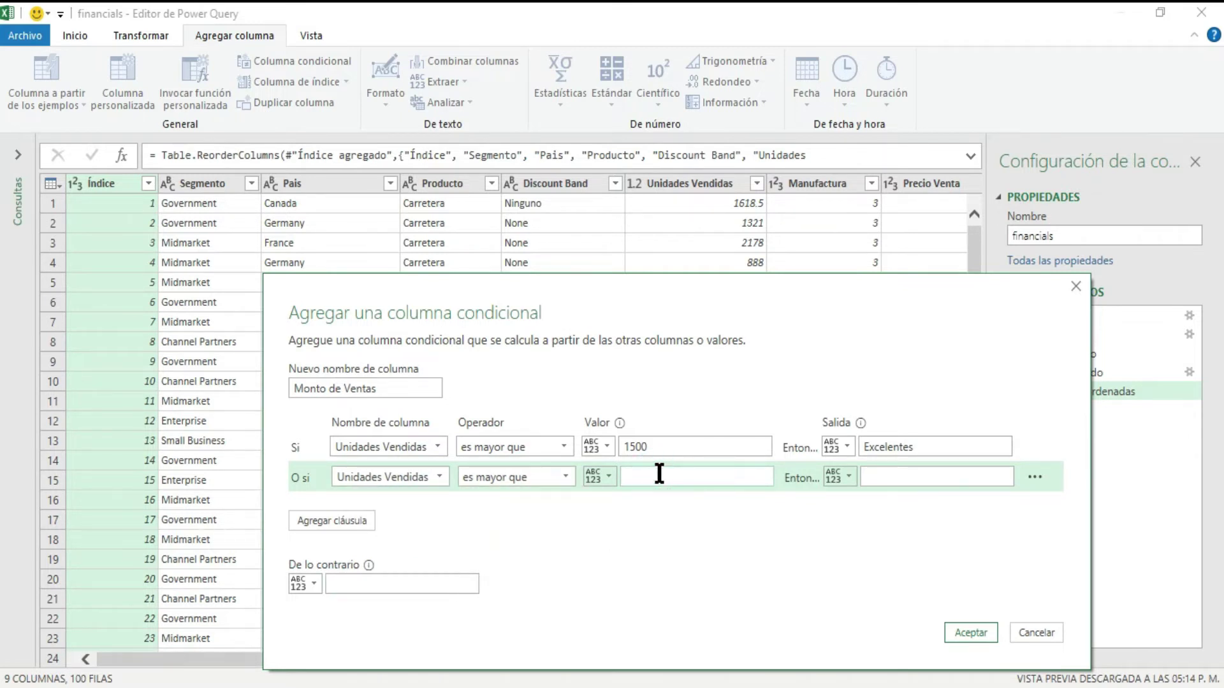
type("500")
key("Tab")
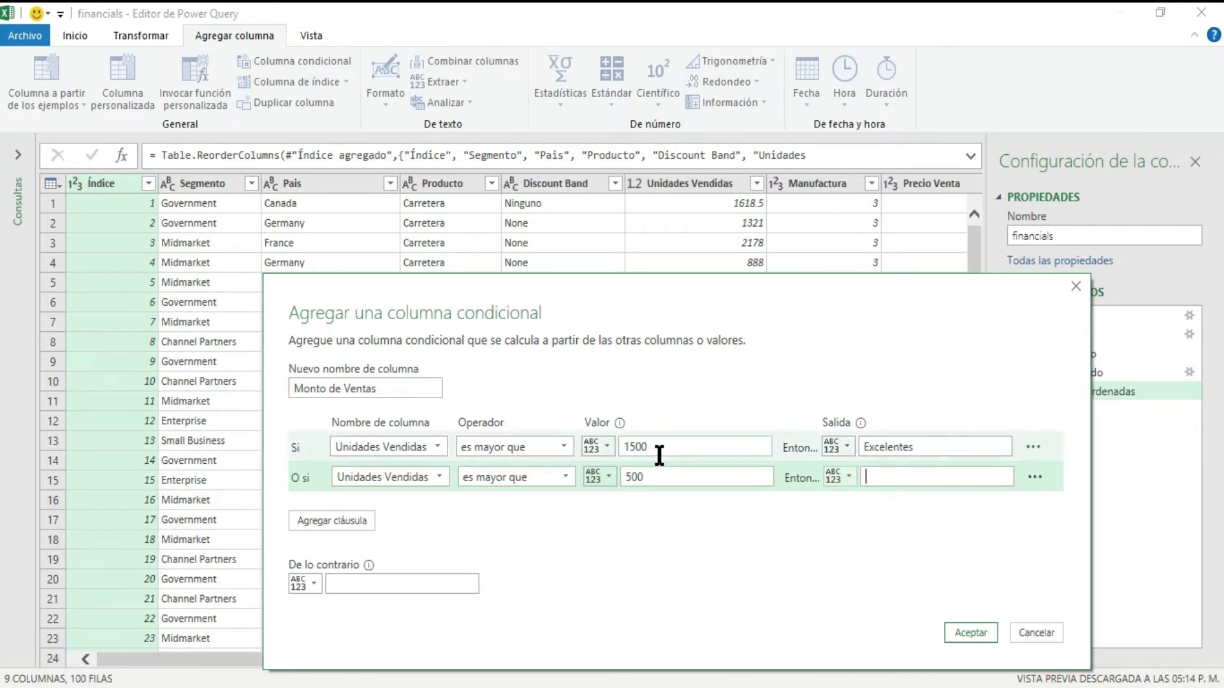
key("Tab")
type("Bue")
type("nas venta")
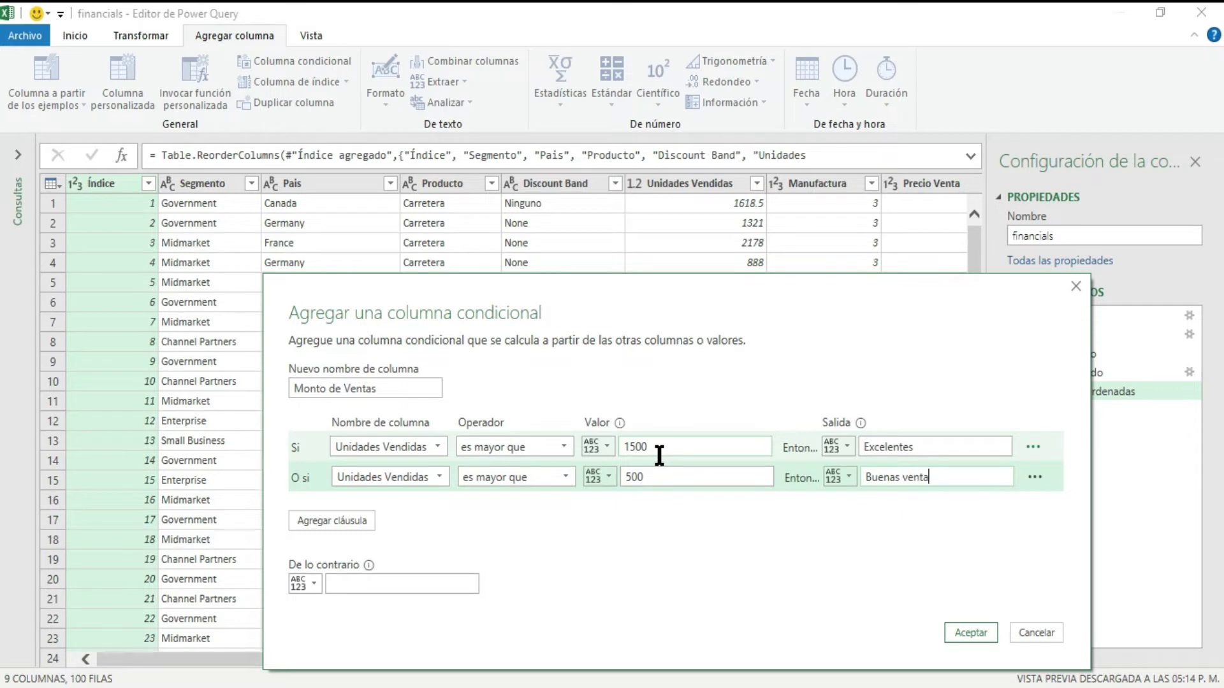
type("s")
left_click(961, 448)
type("ventas")
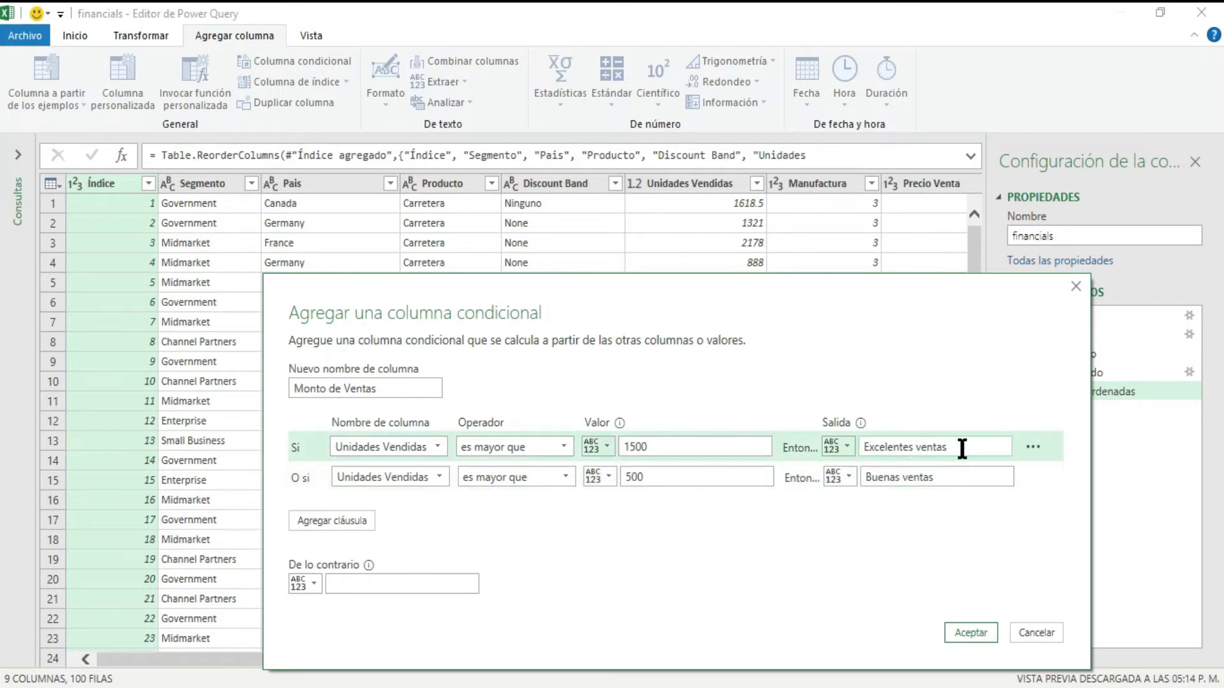
Step: Add a third rule testing Unidades Vendidas less than or equal to 500
left_click(334, 512)
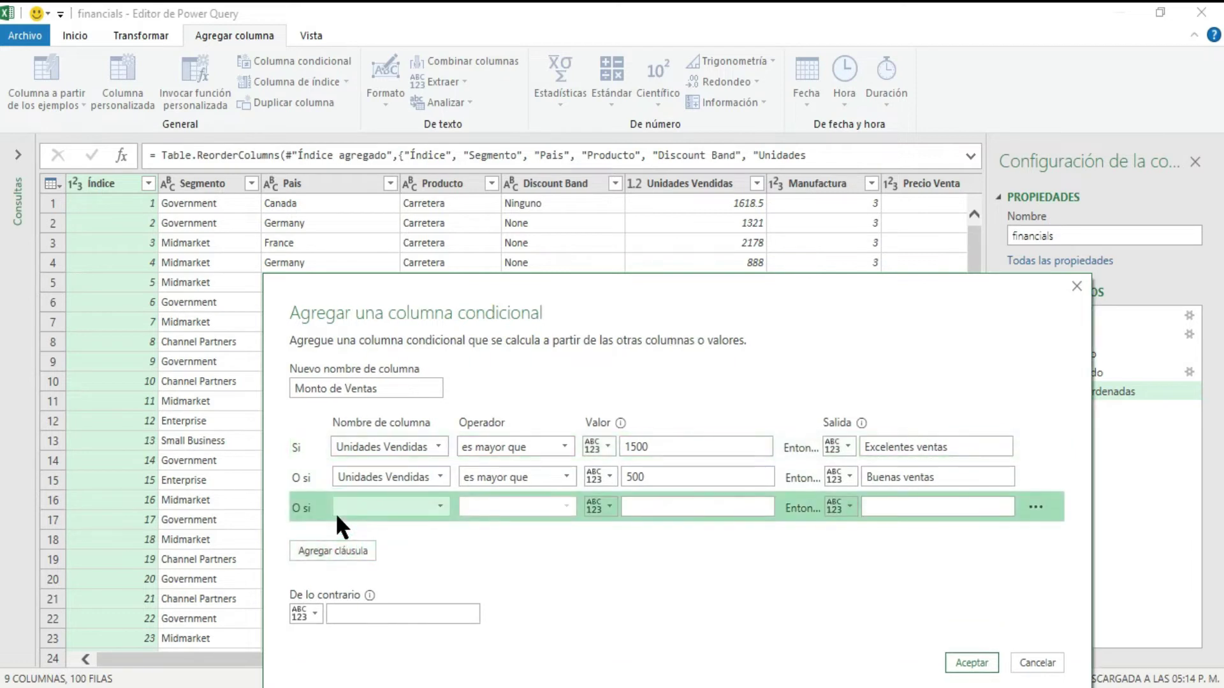
left_click(391, 507)
left_click(395, 620)
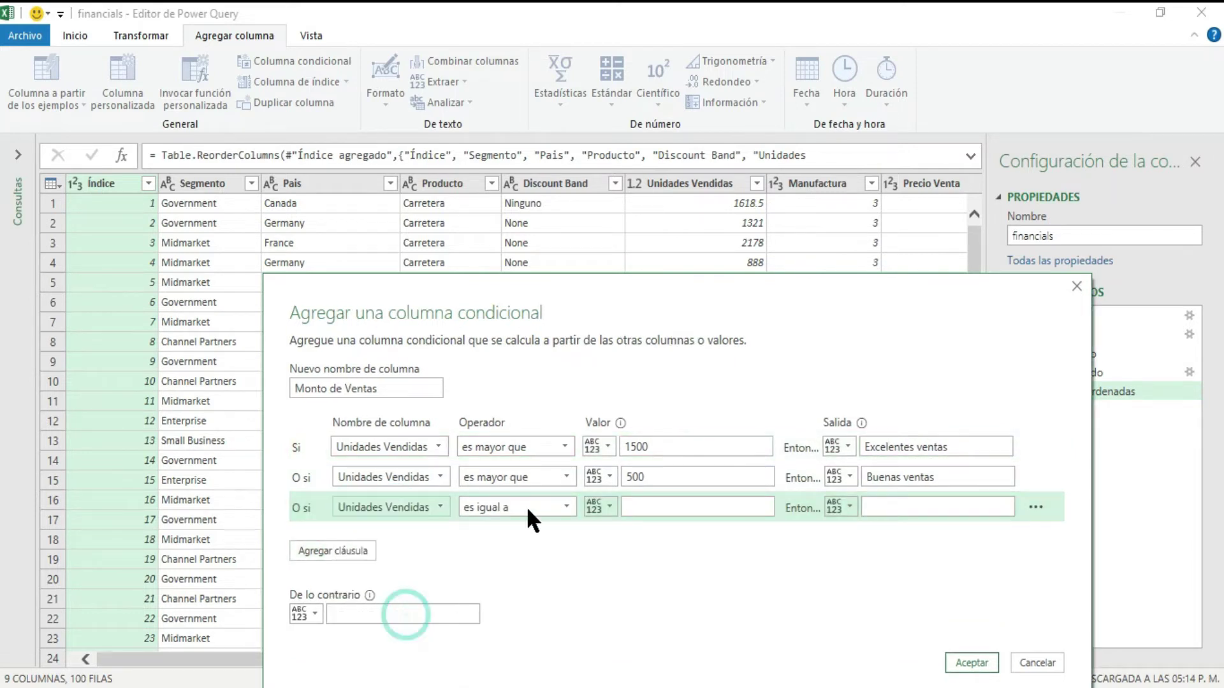
left_click(526, 504)
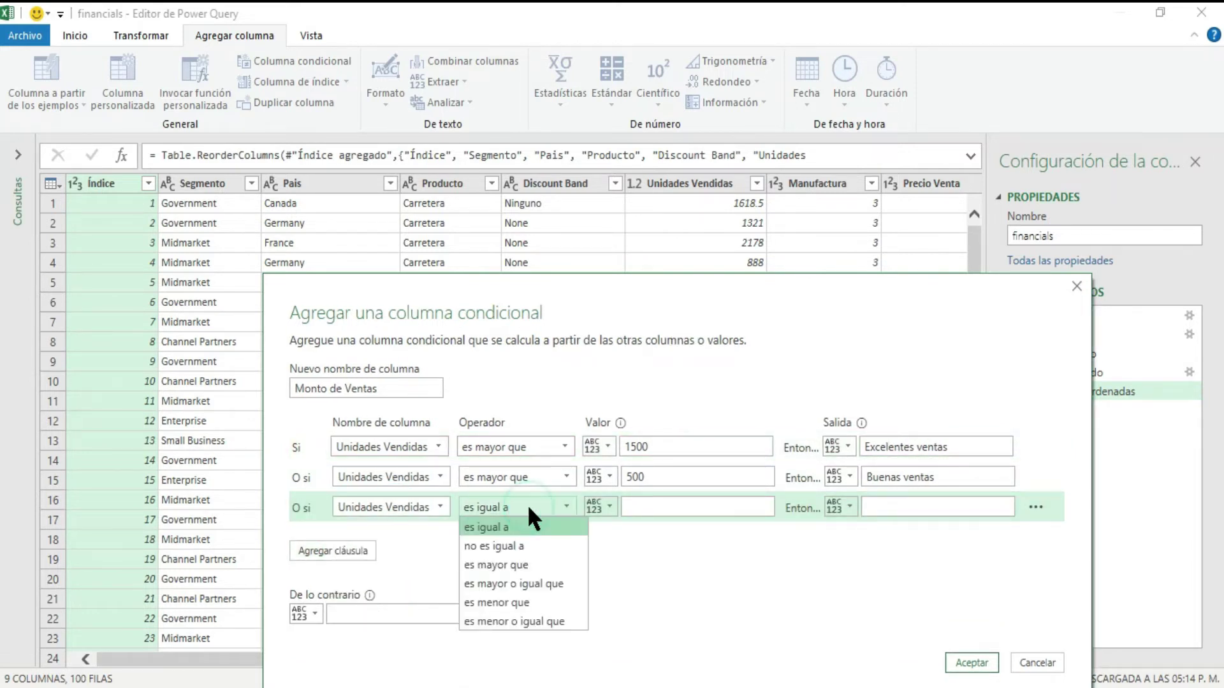
left_click(542, 615)
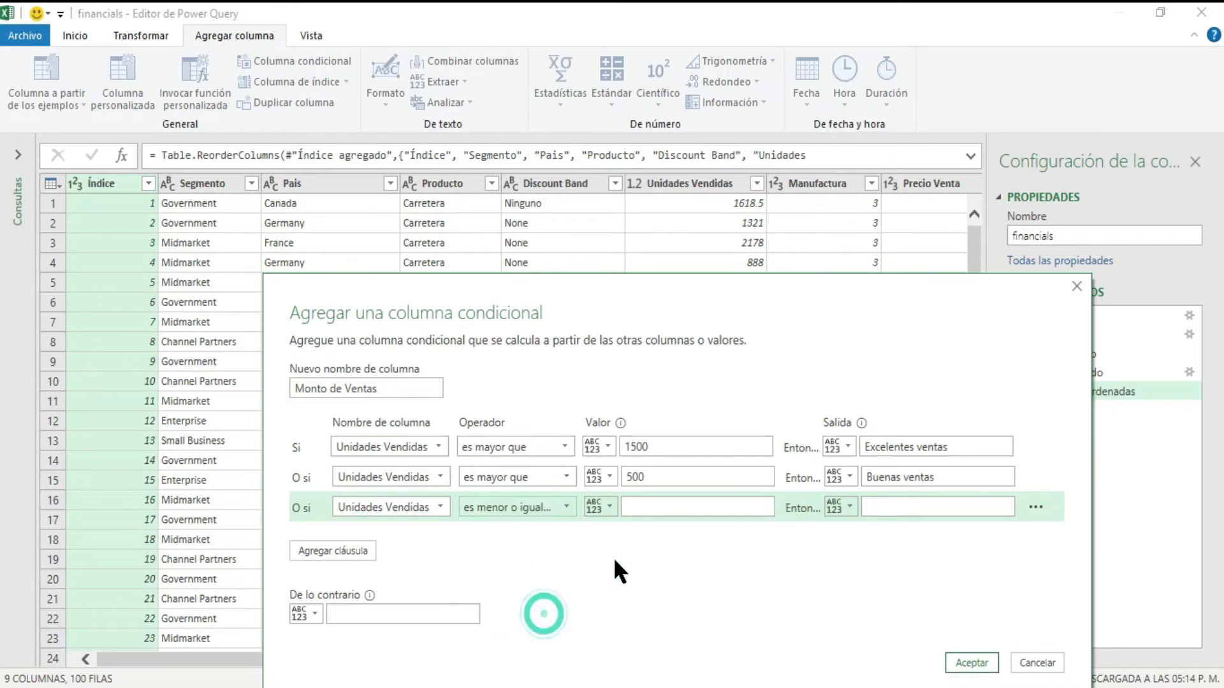
left_click(652, 511)
type("5")
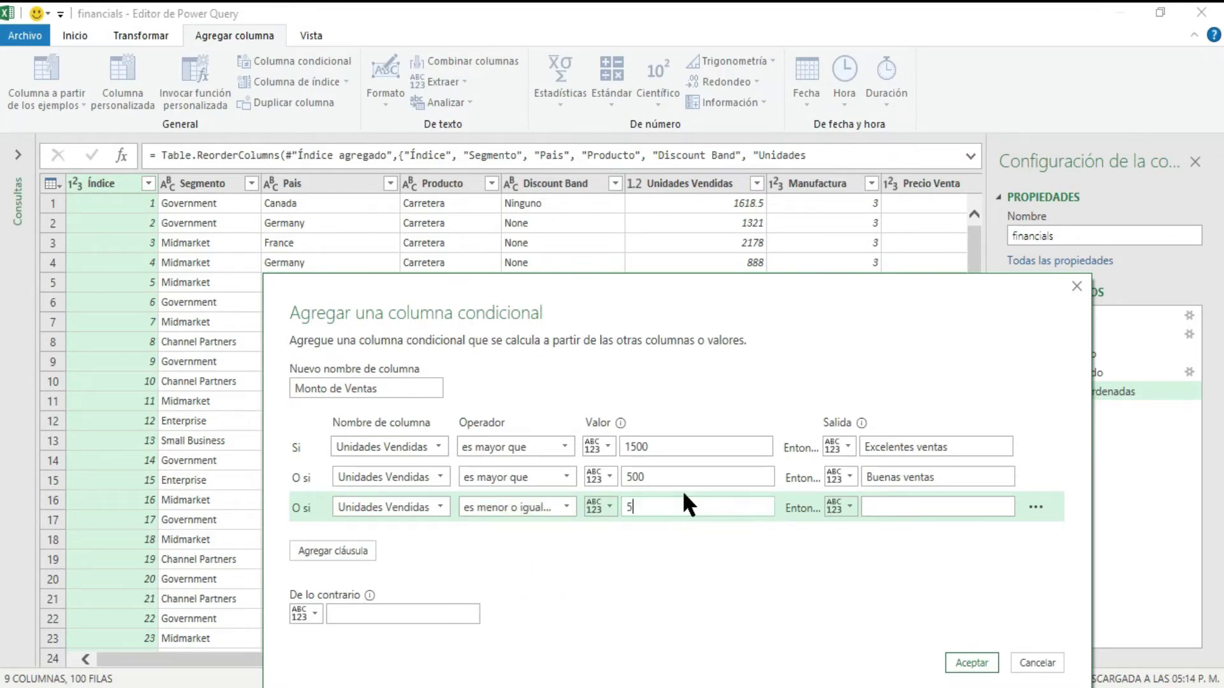
type("00")
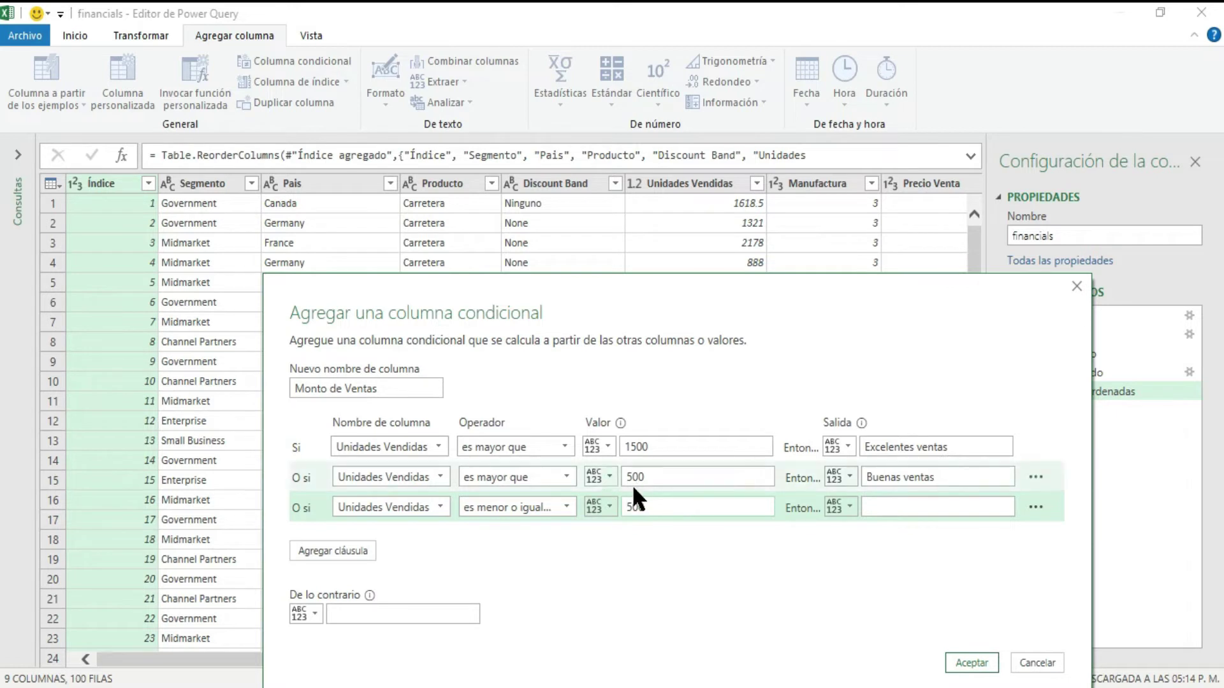
Step: Change the second rule's threshold to 750 and give the third rule the output Bajas ventas
double_click(635, 476)
type("750")
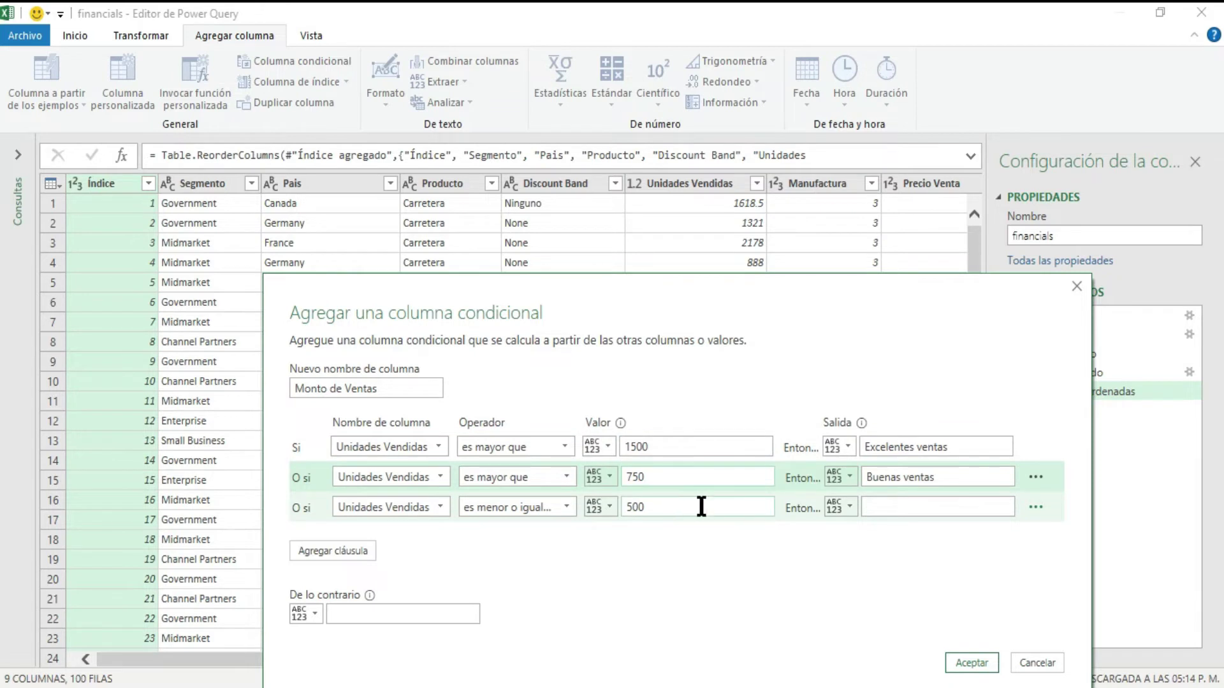
left_click(907, 507)
type("V")
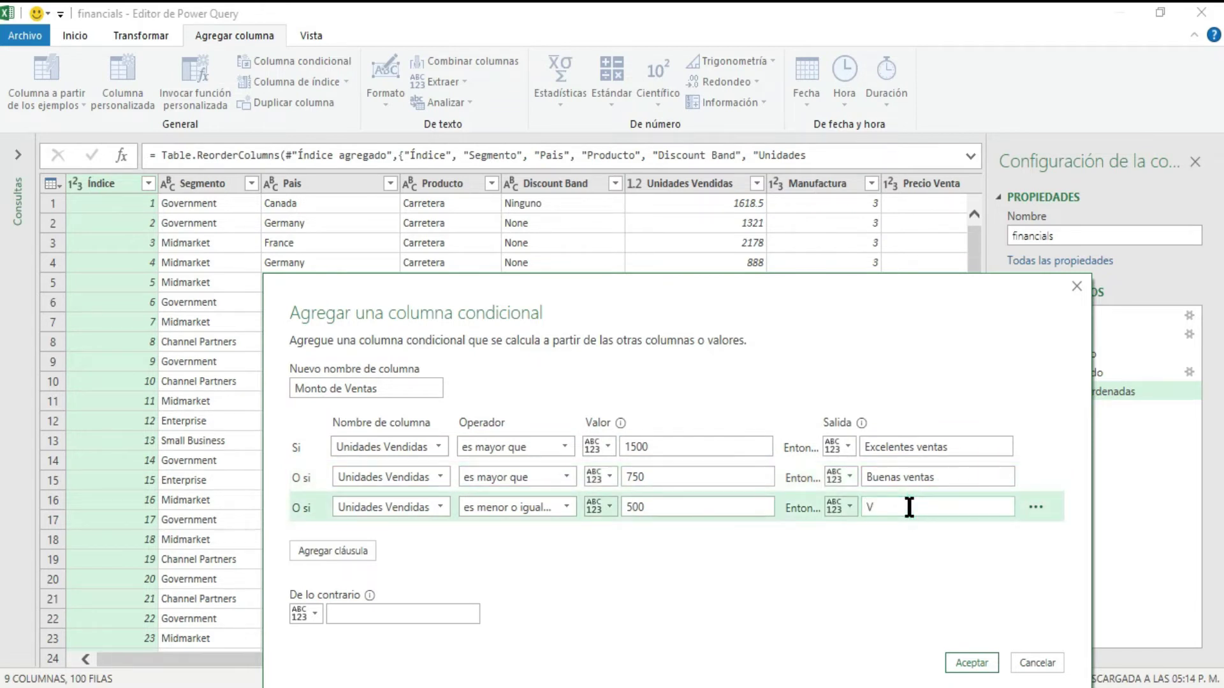
key("BackSpace")
type("Bajas ventas")
Step: Set the fallback value to 'Valor invalido'
left_click(343, 610)
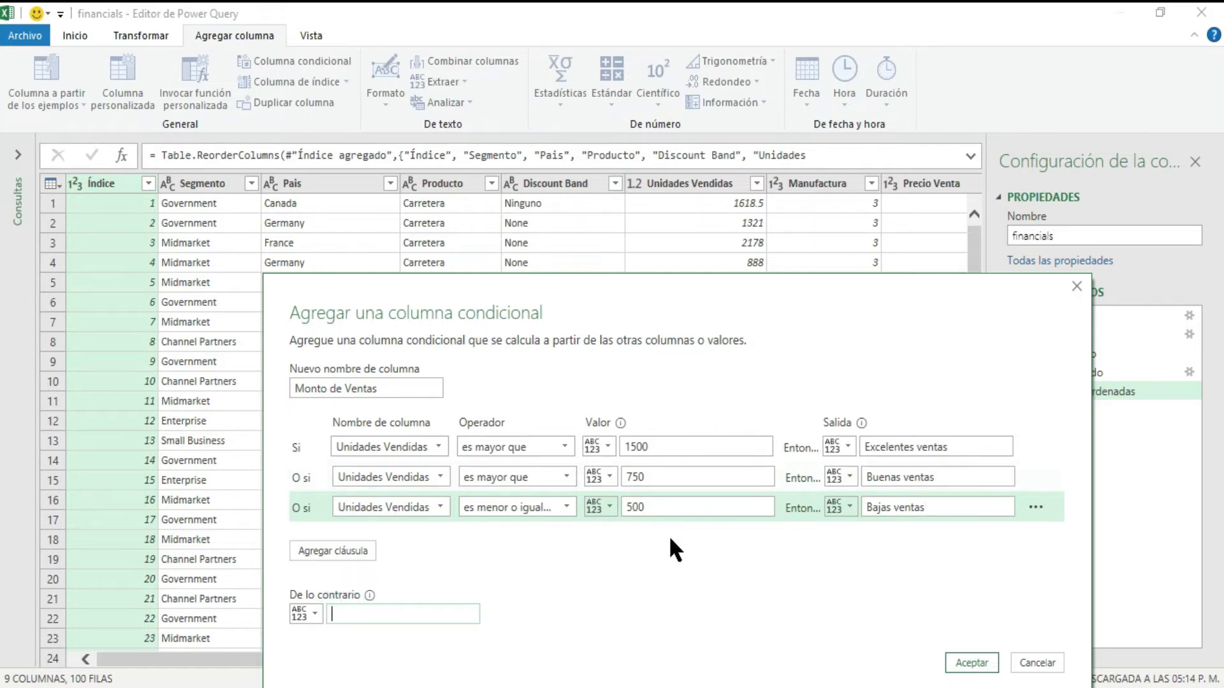
left_click(403, 619)
type("Val")
type("or inval")
type("idad")
key("BackSpace")
key("BackSpace")
type("o")
left_click_drag(796, 281, 790, 234)
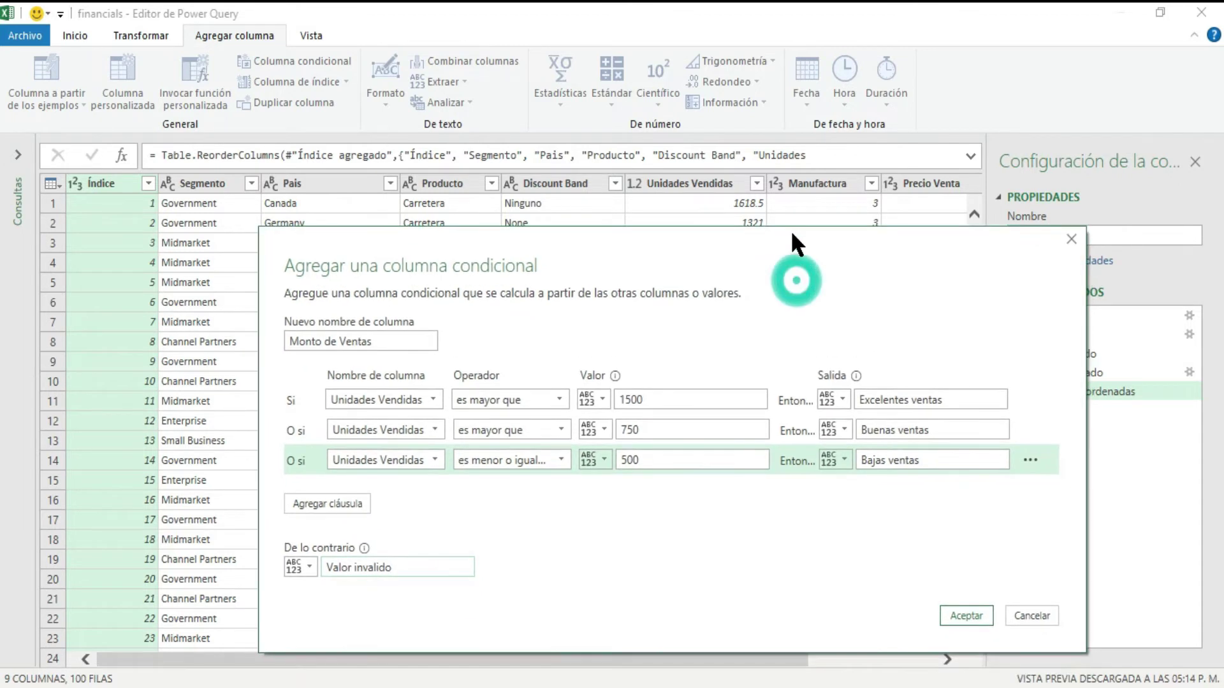
Step: Create the Monto de Ventas column and drag it beside Unidades Vendidas
left_click(961, 611)
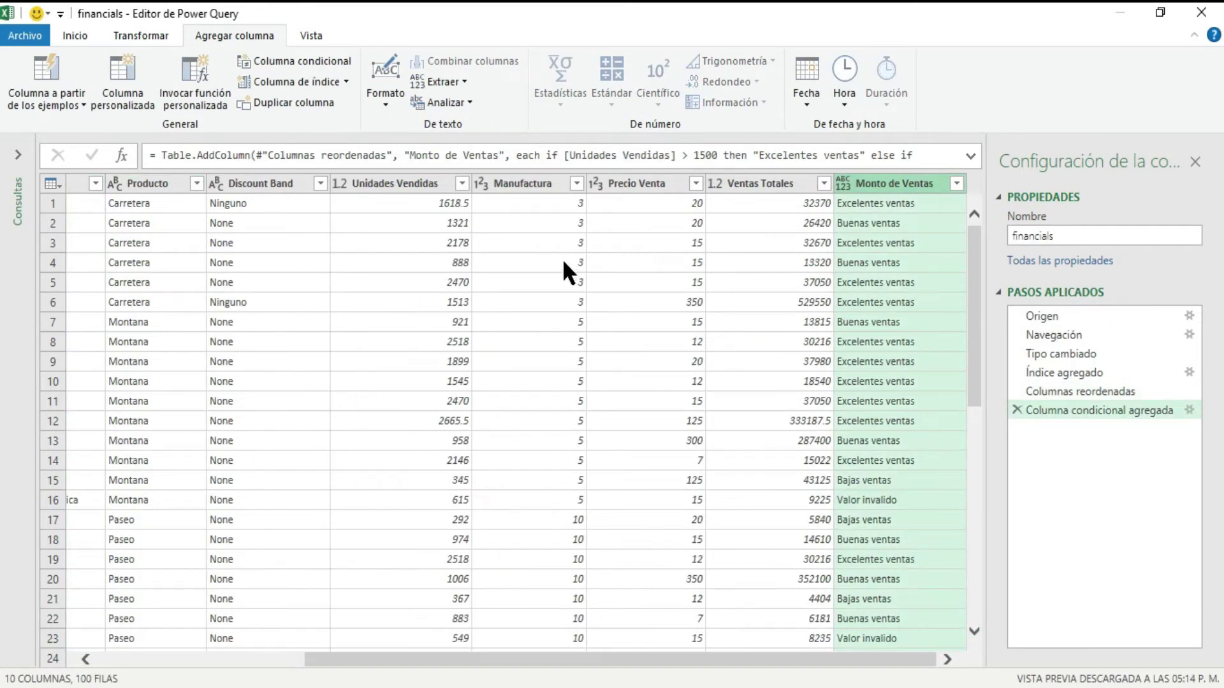
left_click_drag(881, 178, 529, 204)
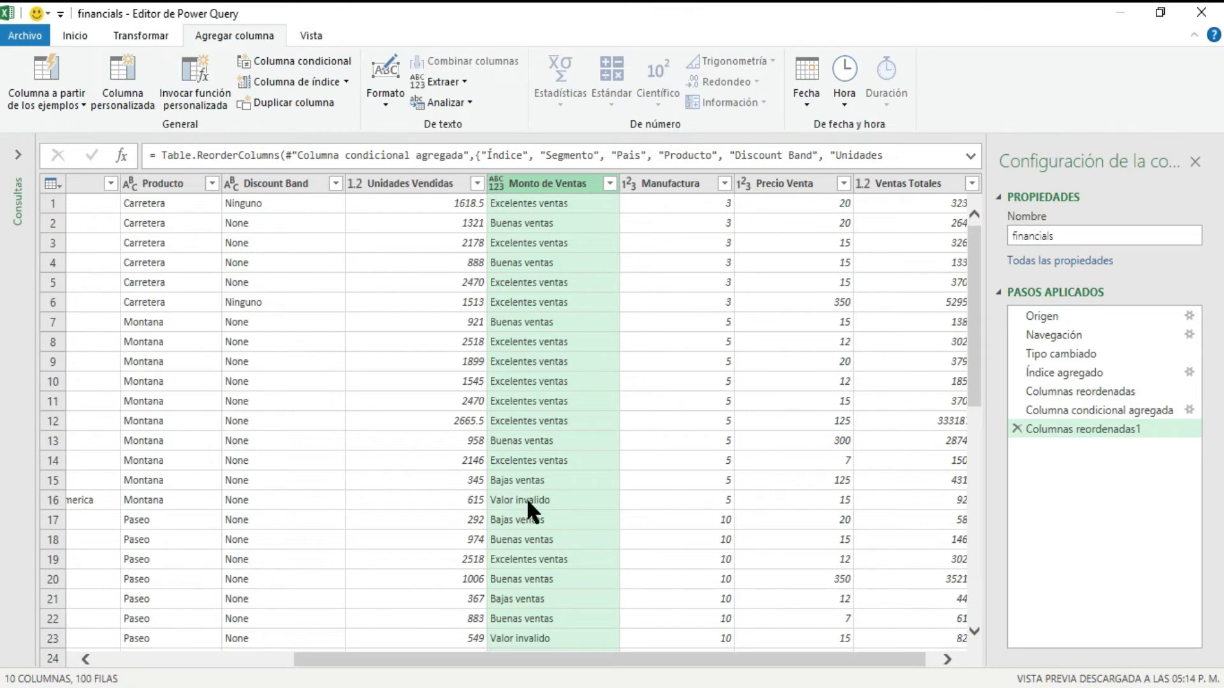
scroll(527, 499, "down", 1)
scroll(527, 499, "down", 1)
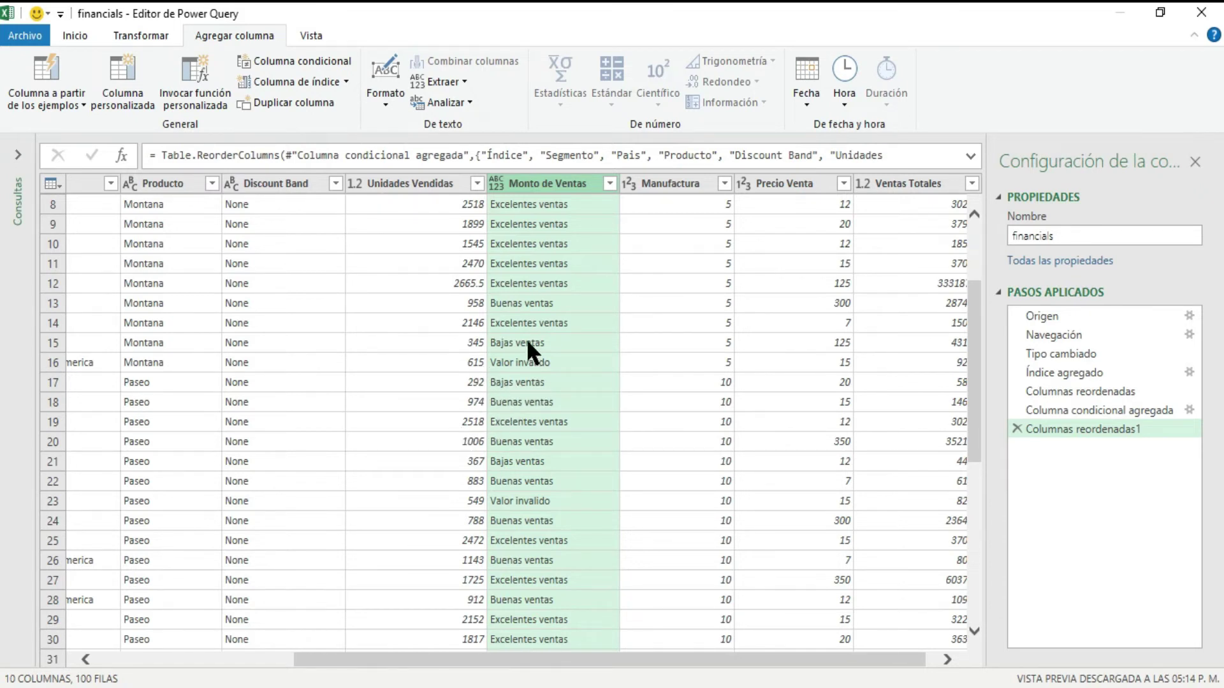
Step: Set Unidades Vendidas to Número entero and check the resulting Monto de Ventas labels
left_click(355, 183)
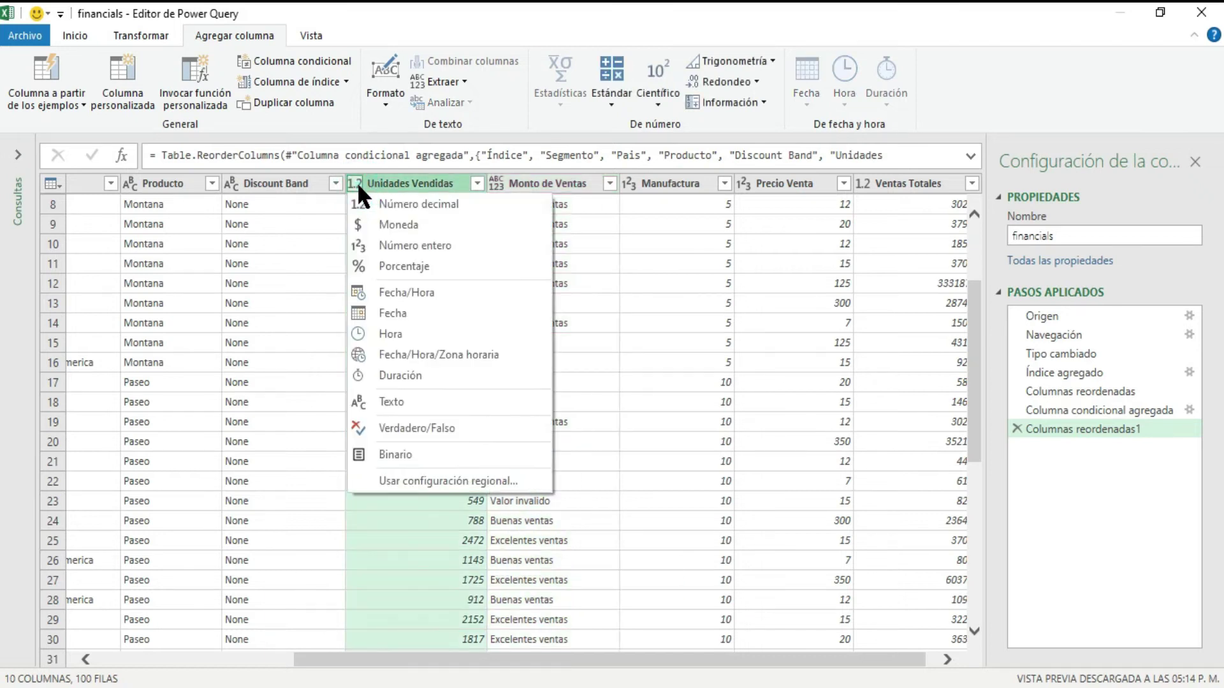
left_click(418, 246)
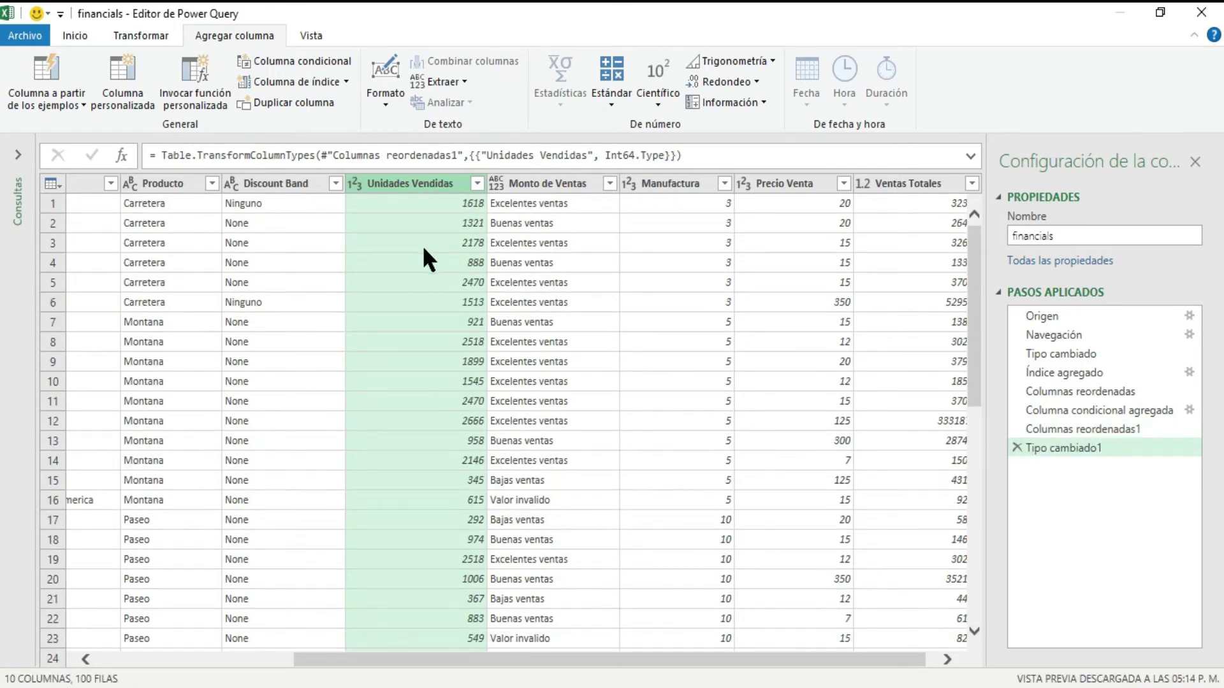
left_click(431, 255)
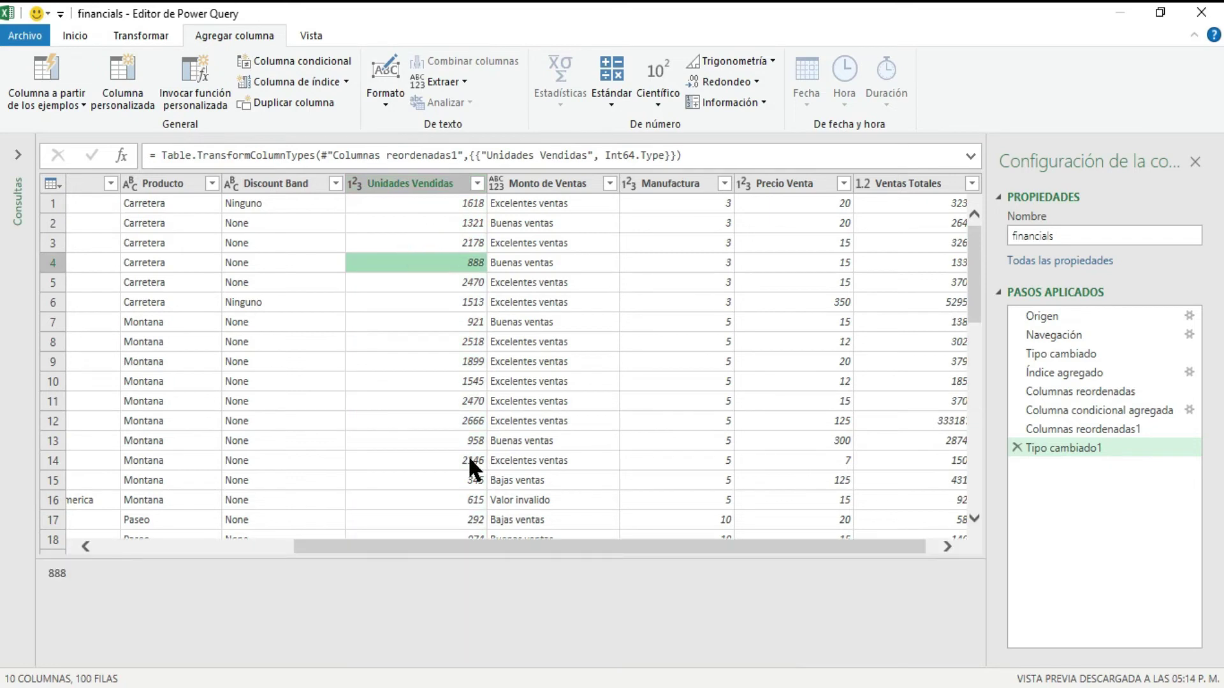
left_click(549, 453)
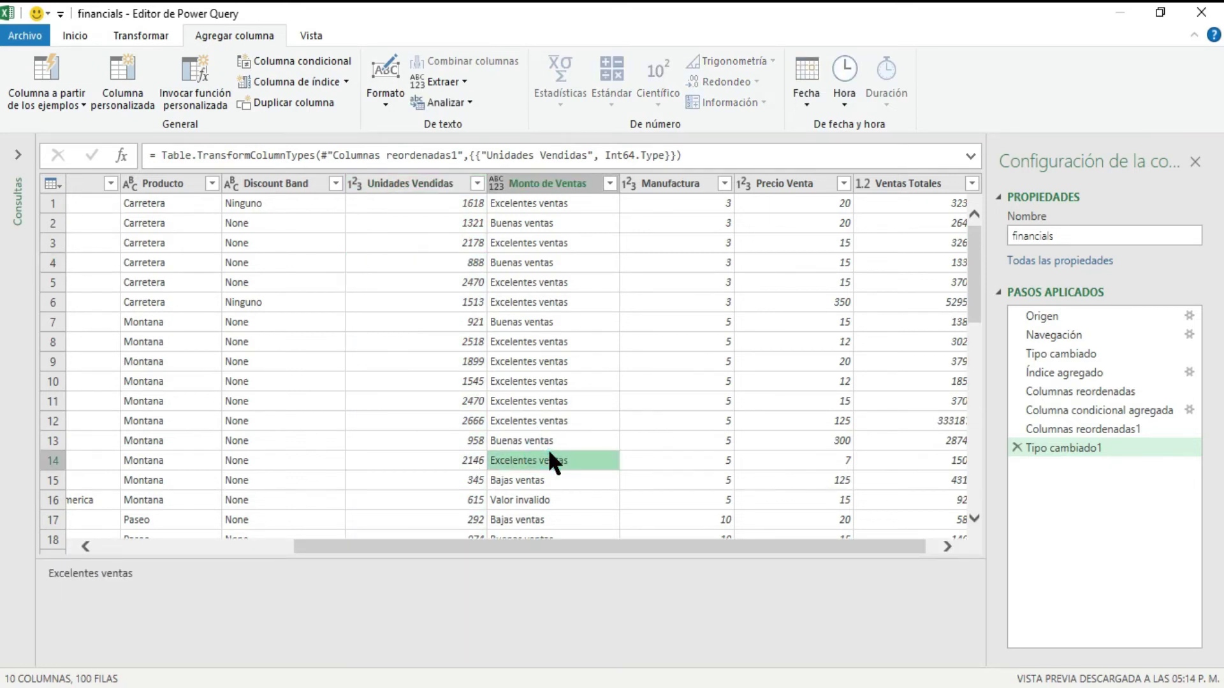
scroll(577, 441, "down", 2)
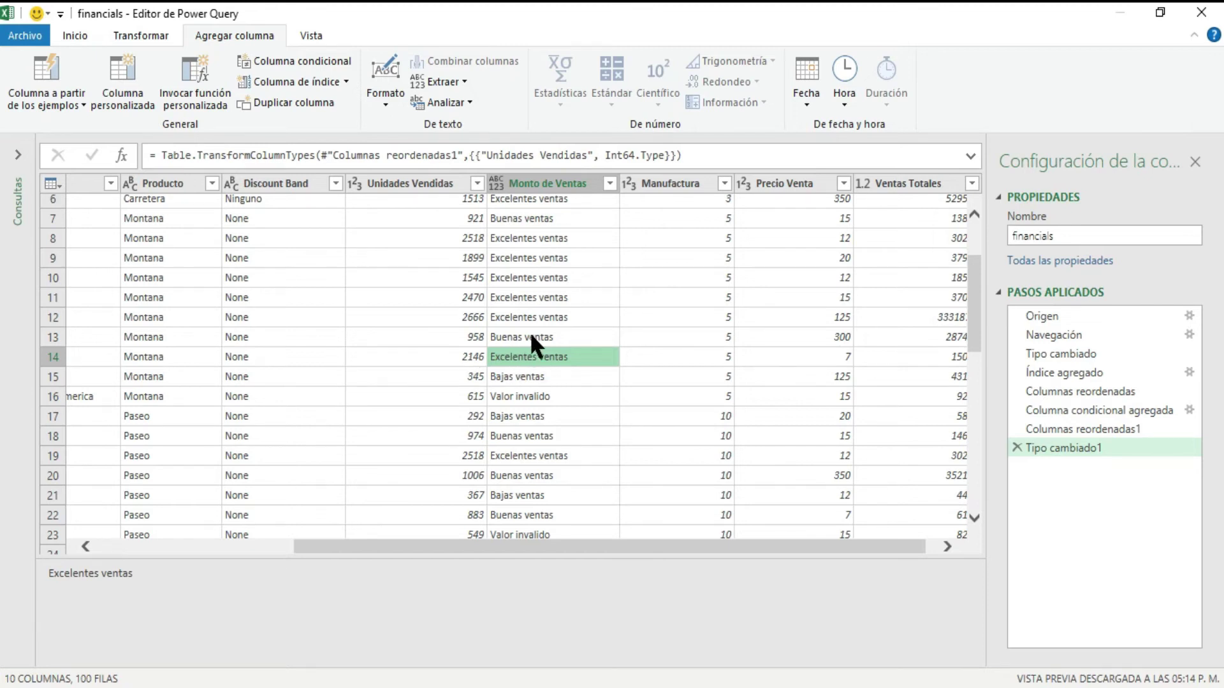
scroll(531, 338, "up", 2)
scroll(530, 332, "down", 1)
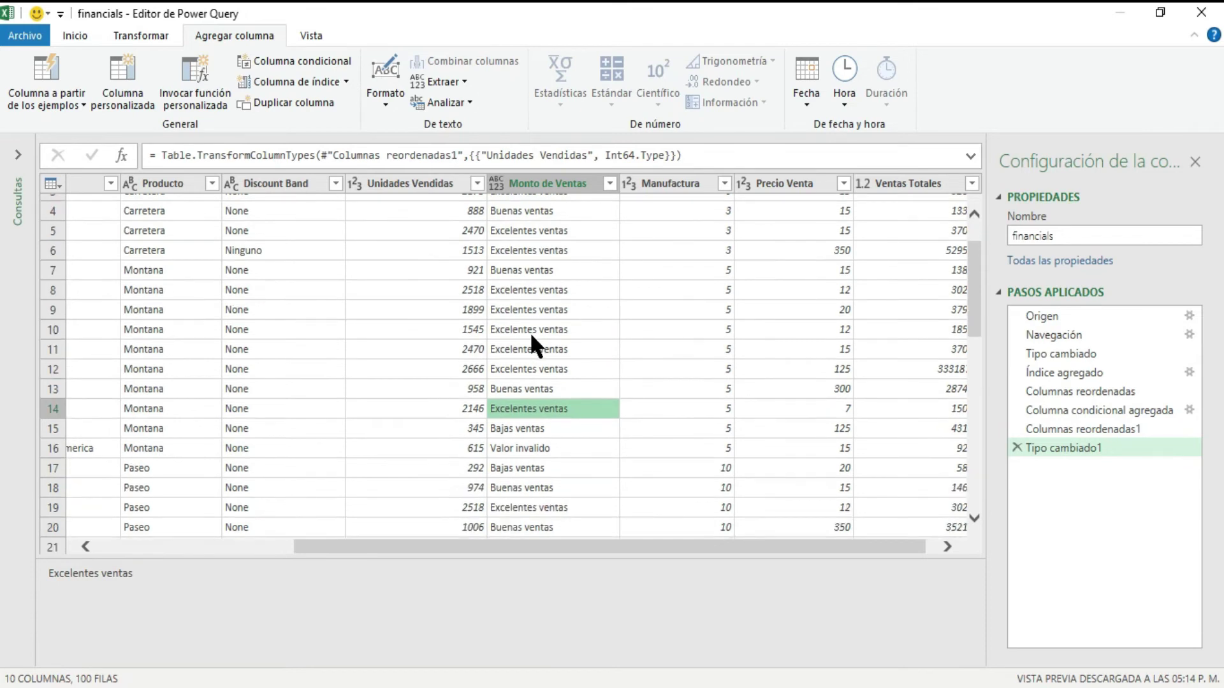
scroll(530, 331, "down", 1)
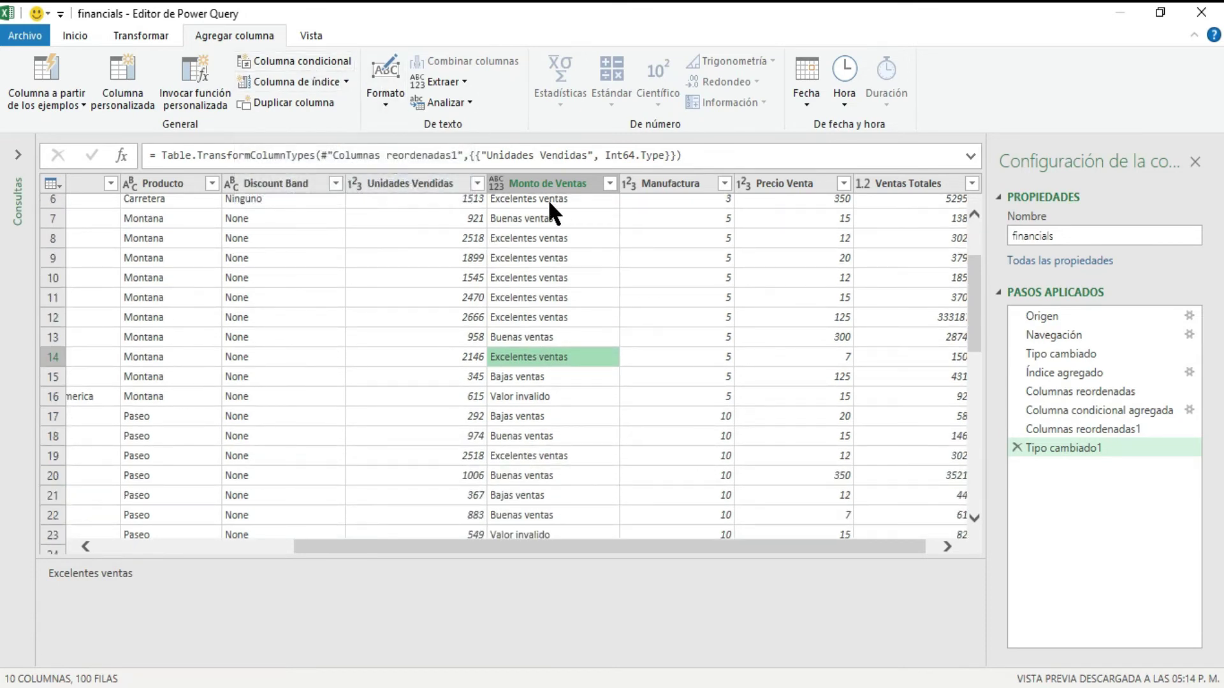
scroll(577, 382, "up", 2)
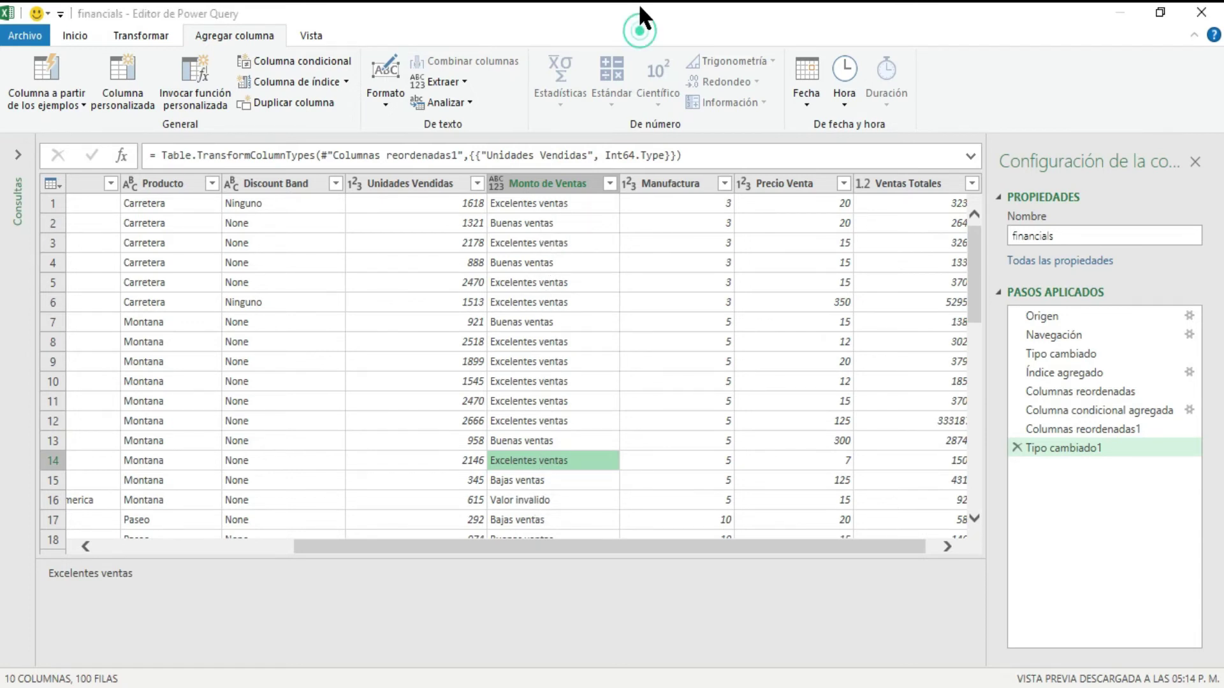
Step: Close and load financials with Crear únicamente la conexión and Agregar estos datos al Modelo de datos
left_click(66, 37)
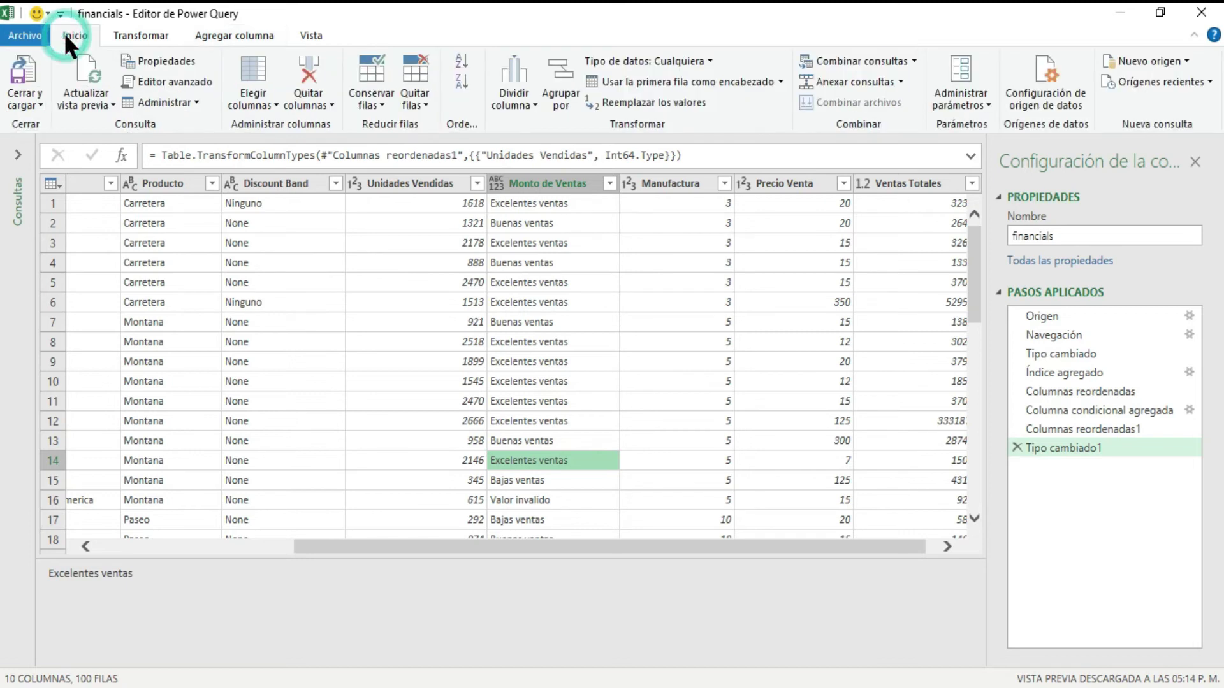
left_click(39, 104)
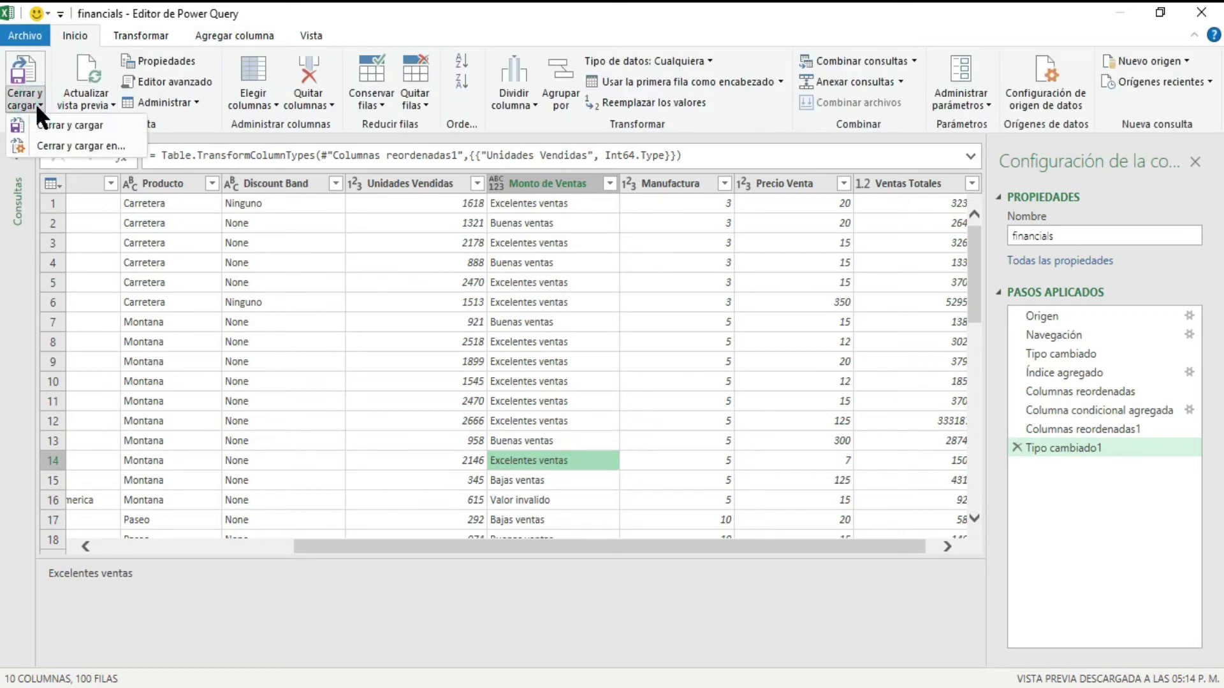
left_click(87, 124)
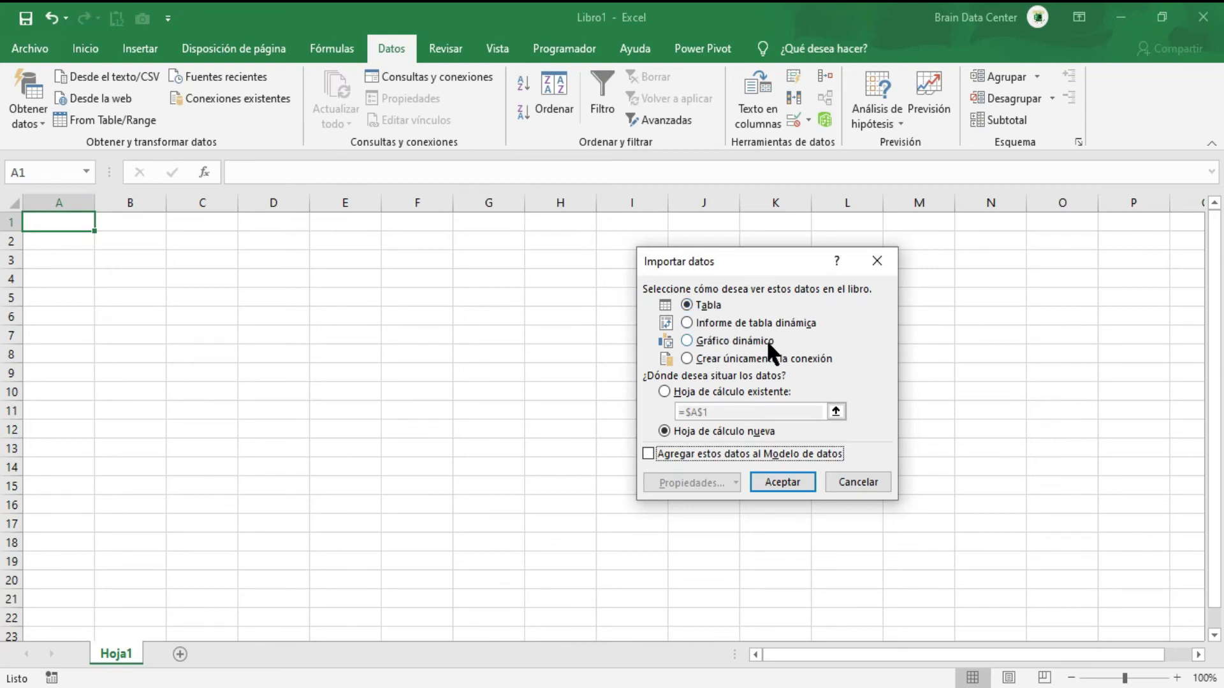
left_click(700, 357)
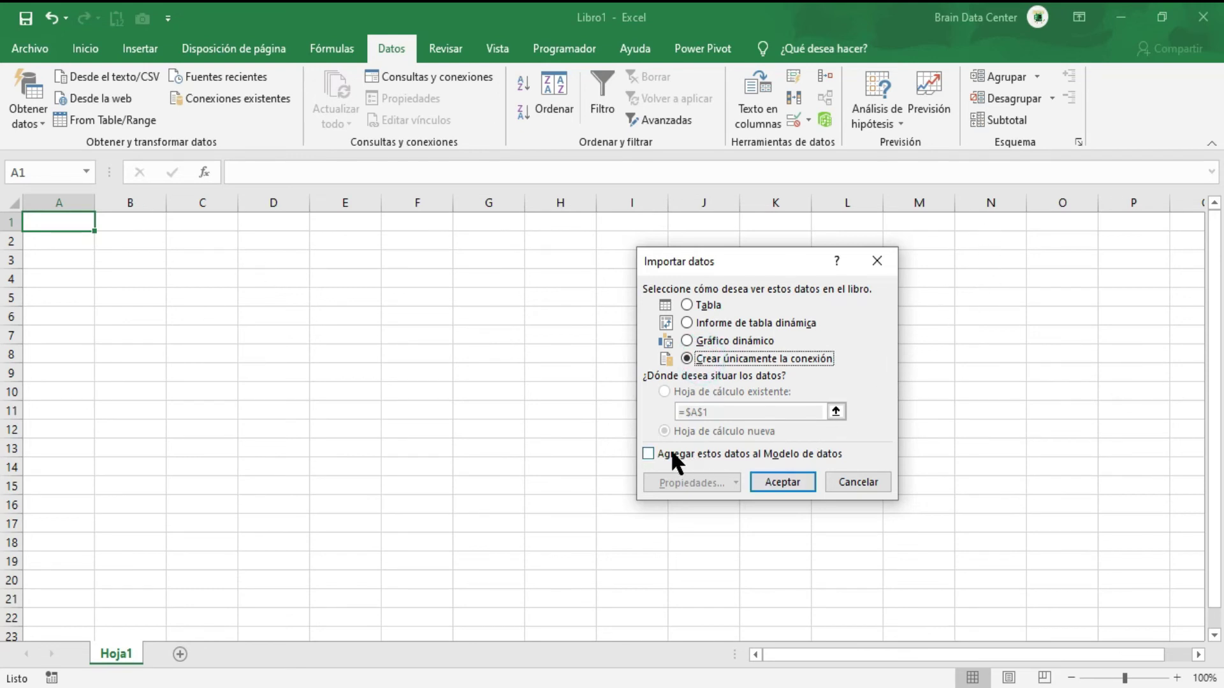
left_click(652, 451)
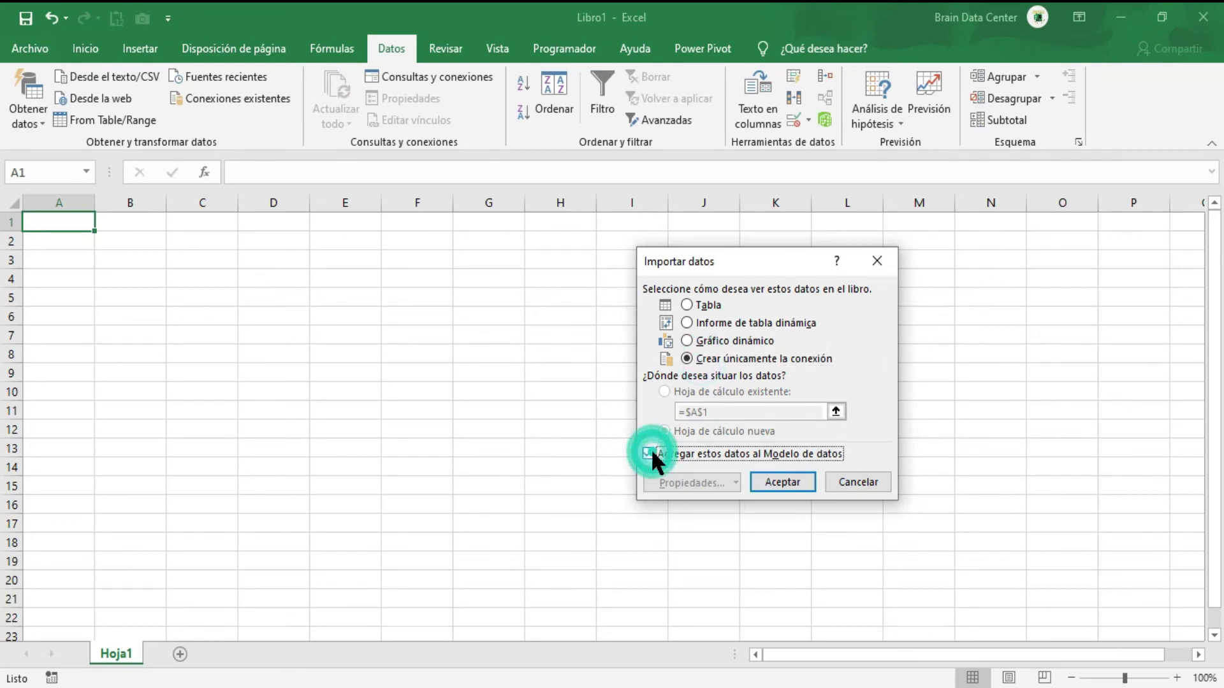
left_click(781, 480)
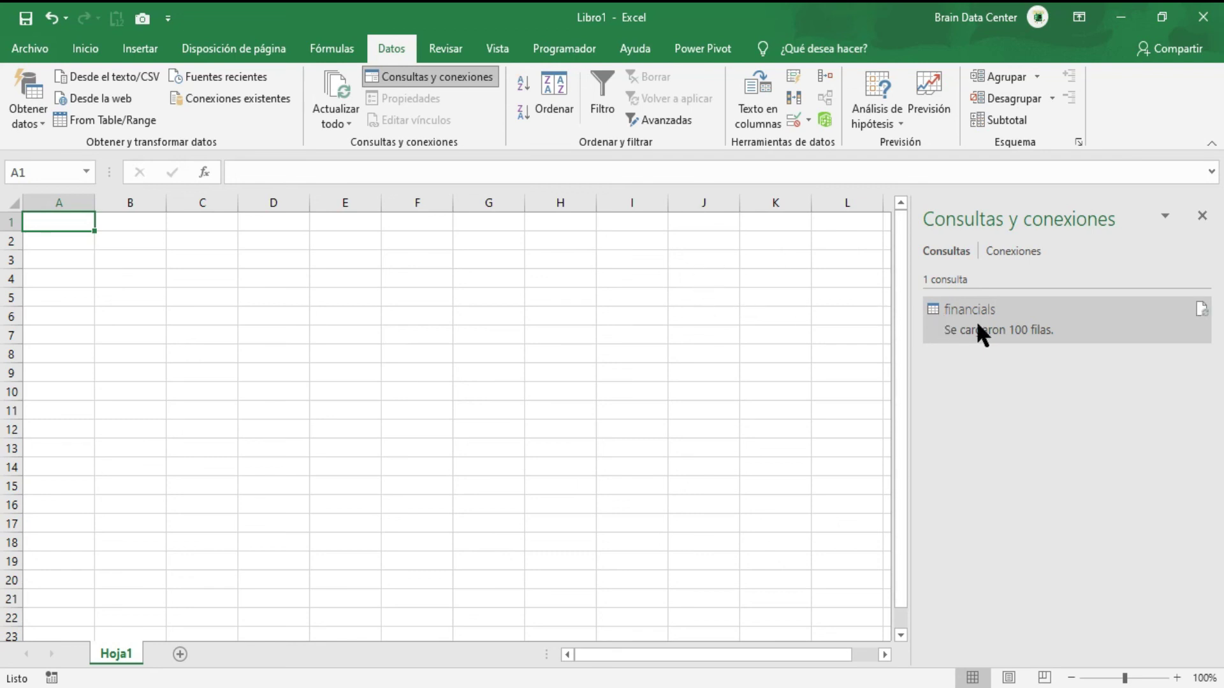
mouse_move(1066, 319)
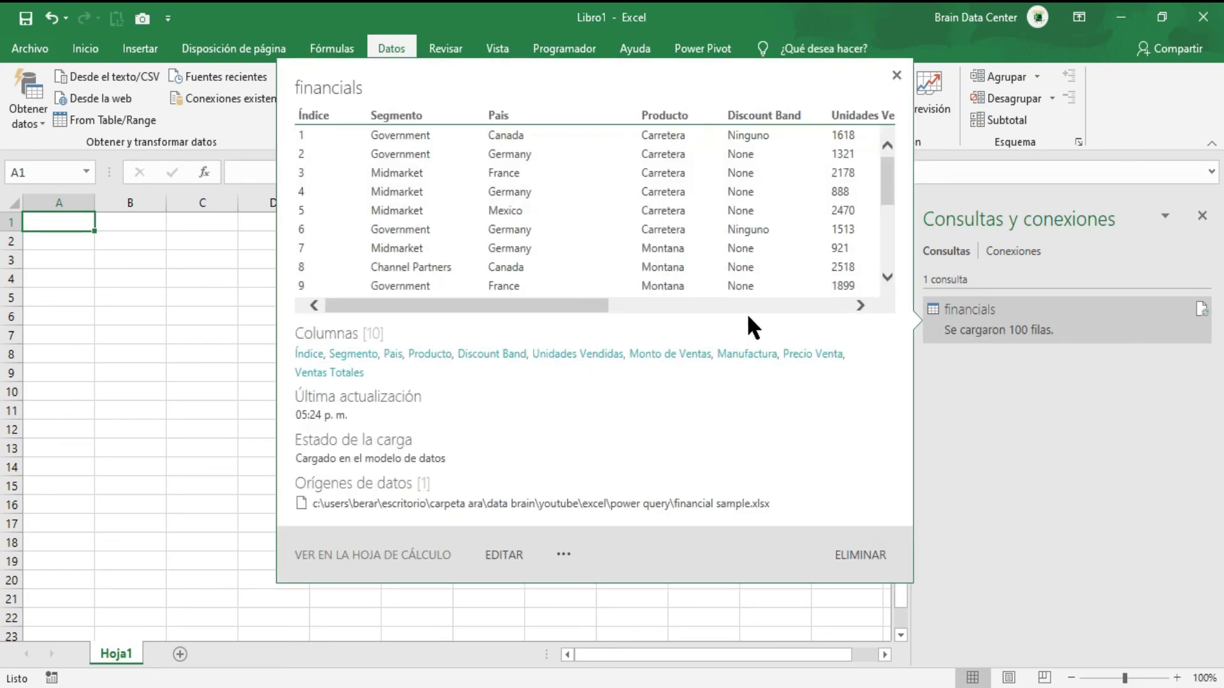
mouse_move(587, 304)
left_mouse_down()
mouse_move(831, 307)
mouse_move(519, 323)
left_mouse_up()
left_click(896, 75)
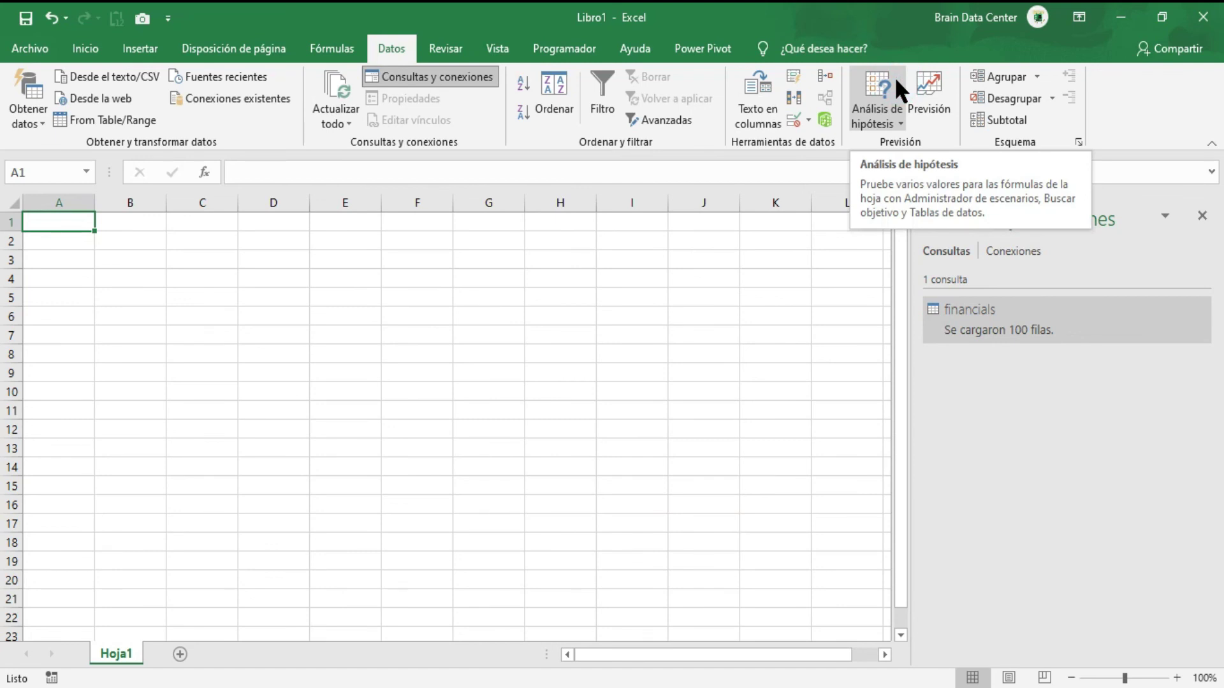